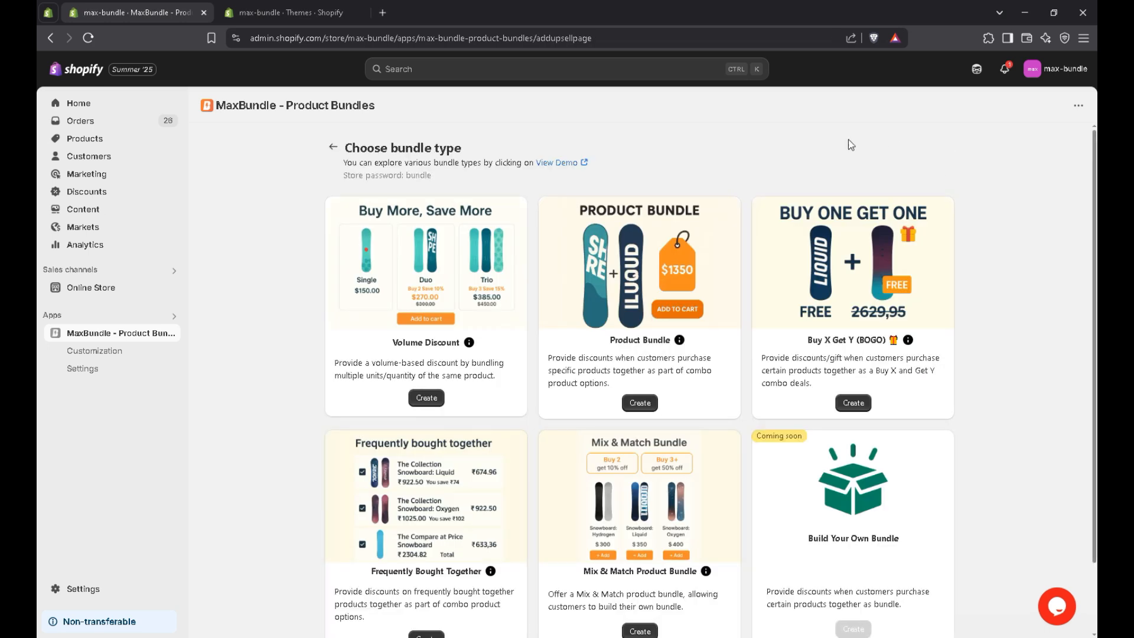
# Start a Volume Discount bundle and title it "Buy more and save more".
pyautogui.click(431, 399)
pyautogui.click(402, 223)
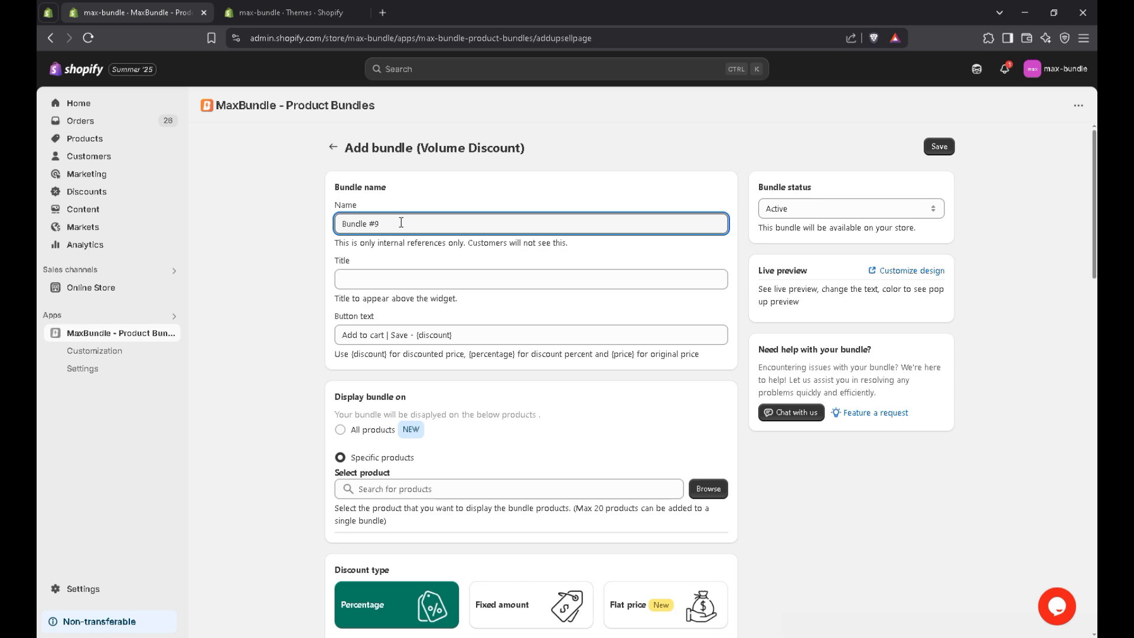
pyautogui.click(398, 278)
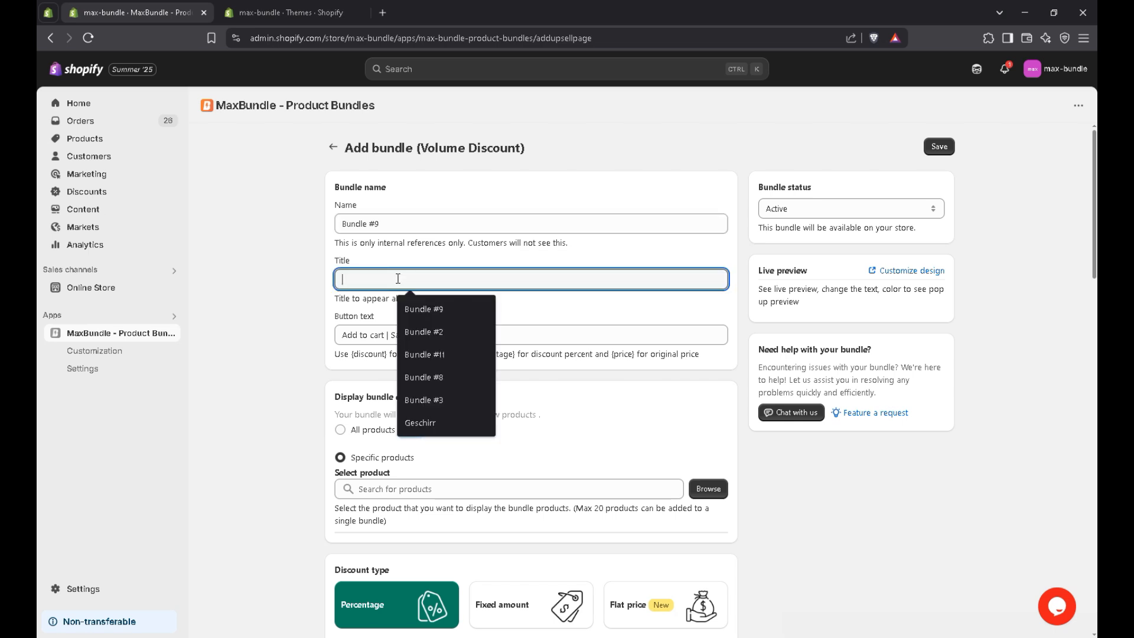
pyautogui.write('Buy more and save')
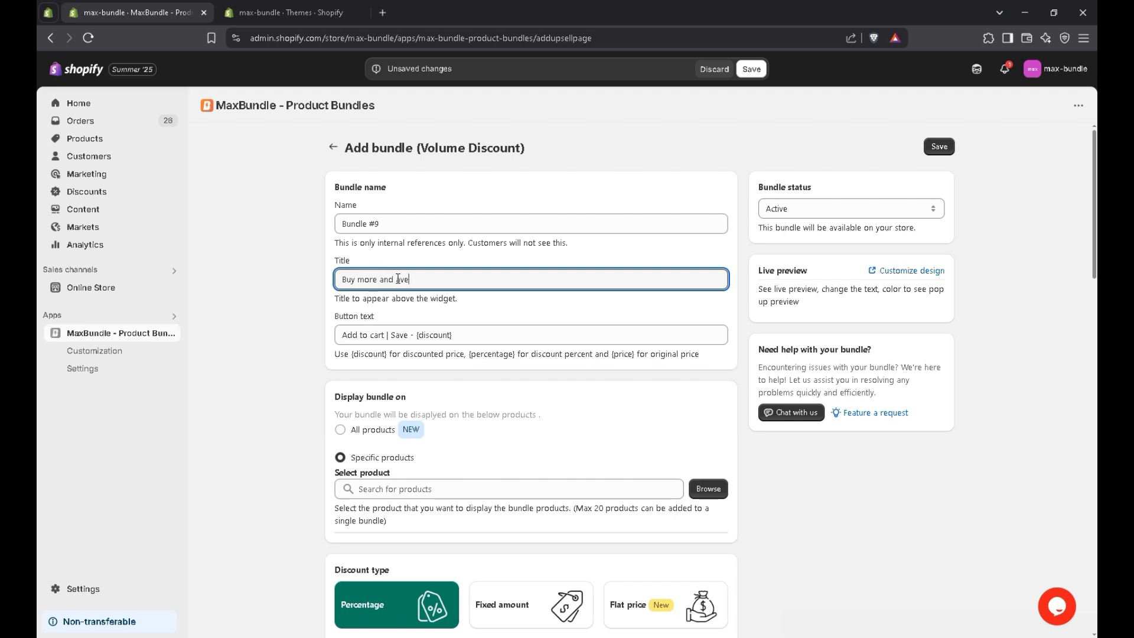
pyautogui.write(' more')
pyautogui.hotkey('ctrl', 'shift', 'Left')
pyautogui.hotkey('ctrl', 'shift', 'Left')
pyautogui.press('Left')
pyautogui.write('s')
pyautogui.click(397, 334)
# Add the Ella Scoop Maxi Dress with all its variants as the specific product the bundle displays on.
pyautogui.scroll(-1, 470, 358)
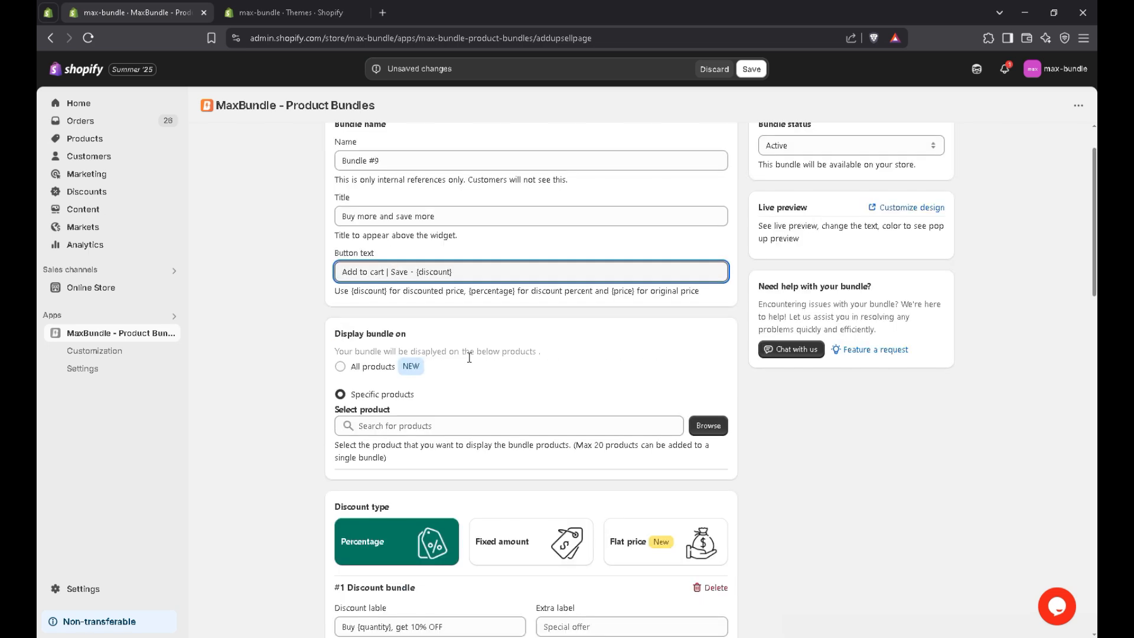
pyautogui.click(473, 371)
pyautogui.scroll(-2, 473, 371)
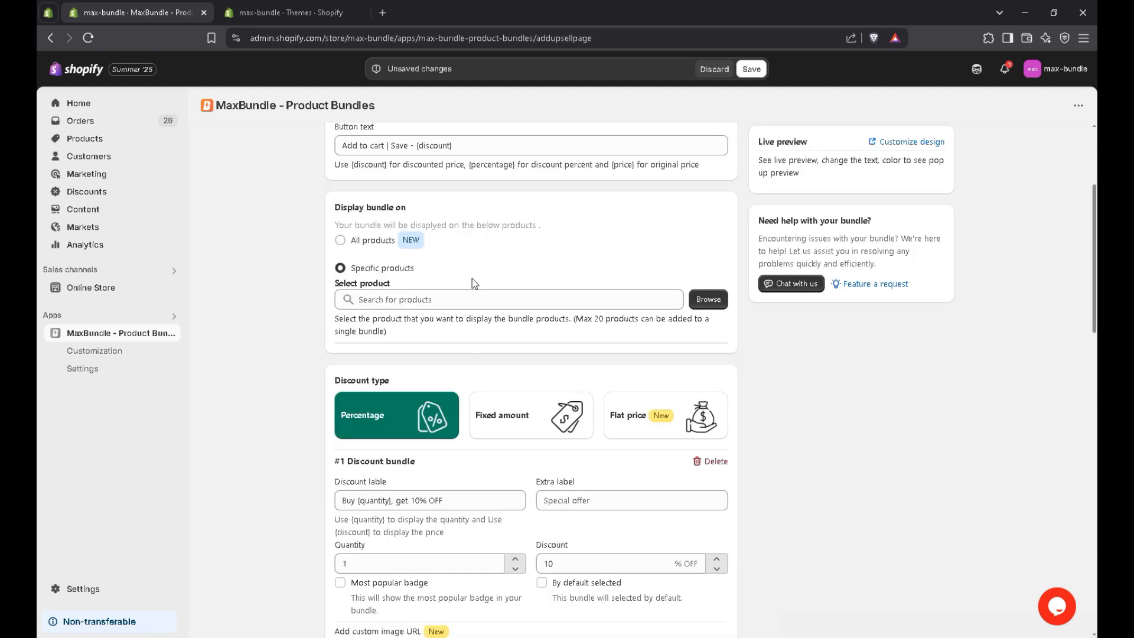
pyautogui.click(710, 300)
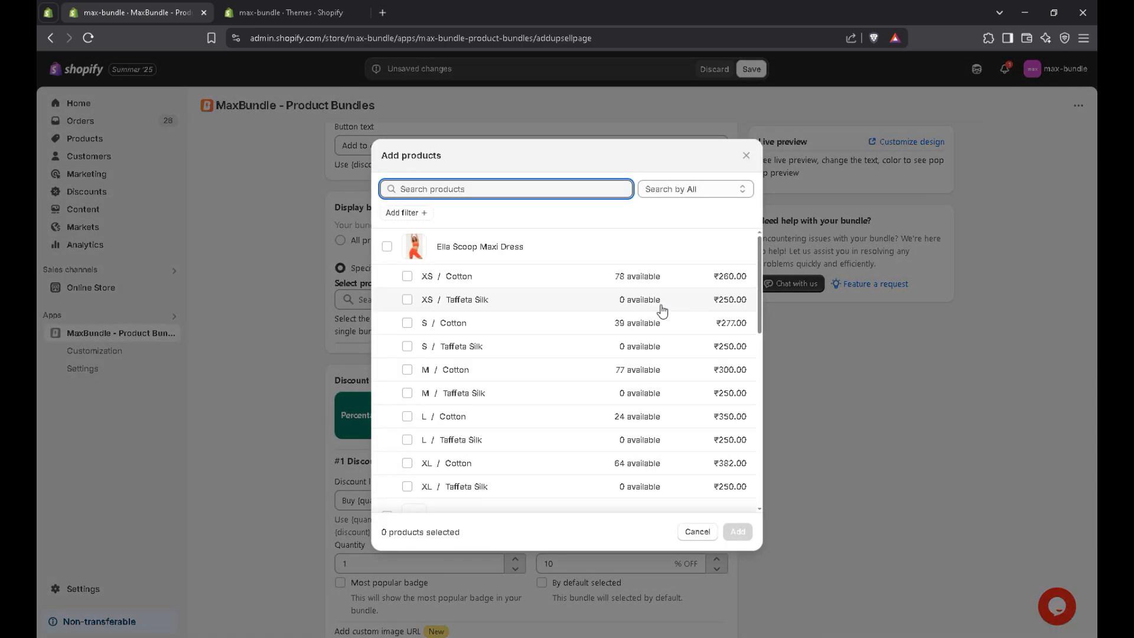
pyautogui.click(387, 249)
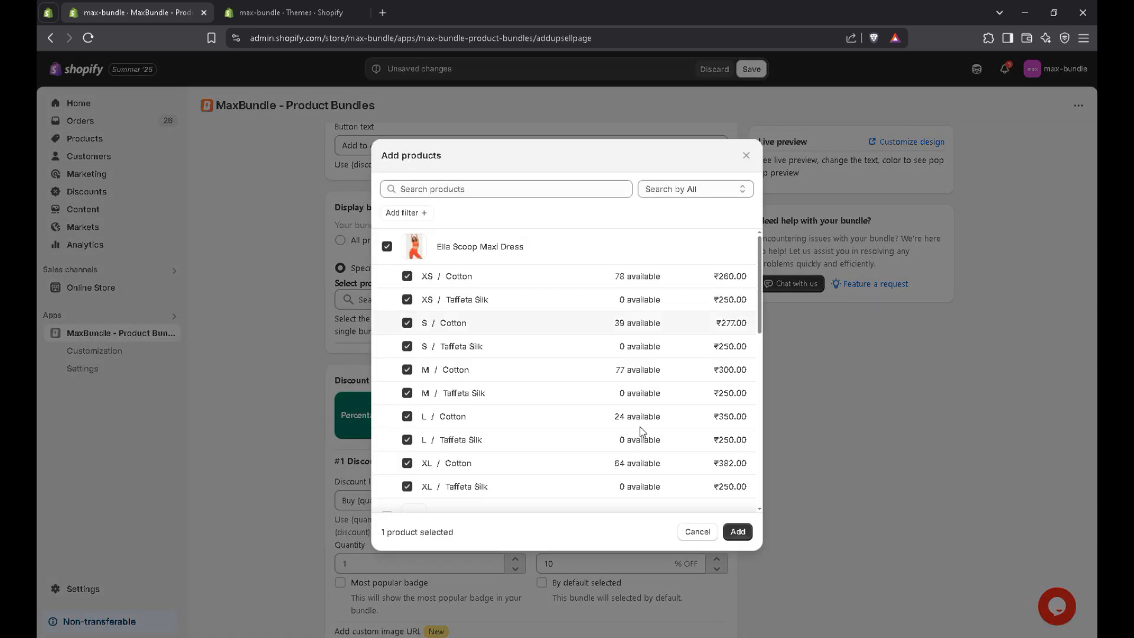
pyautogui.click(737, 533)
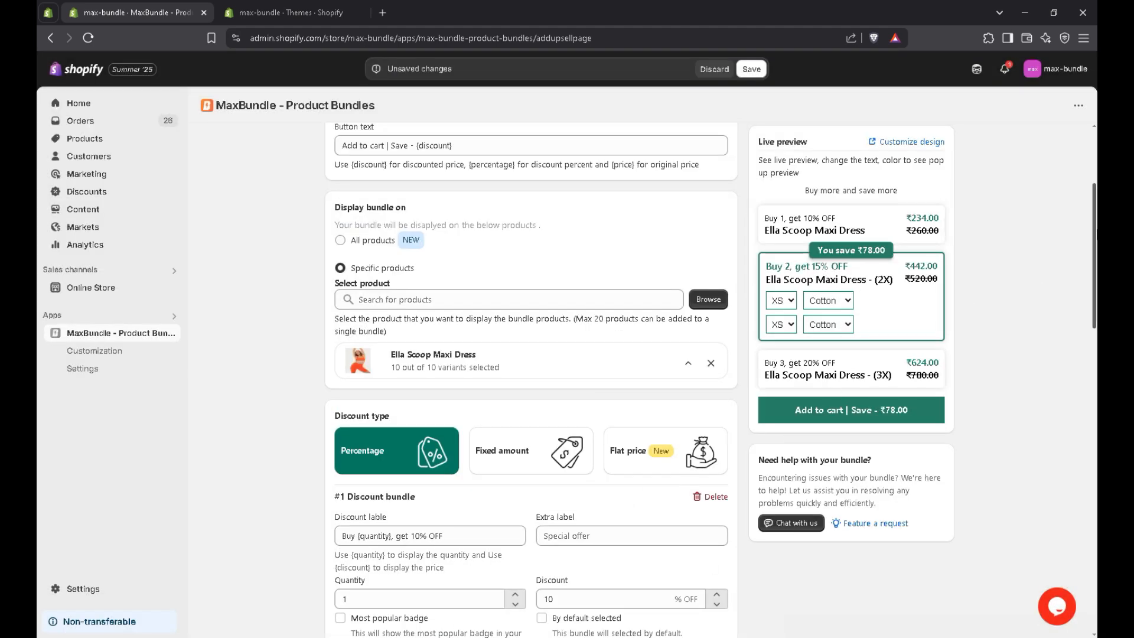
# Try the Fixed amount and Flat price discount types and switch back to Percentage.
pyautogui.scroll(-3, 1086, 270)
pyautogui.scroll(-1, 481, 176)
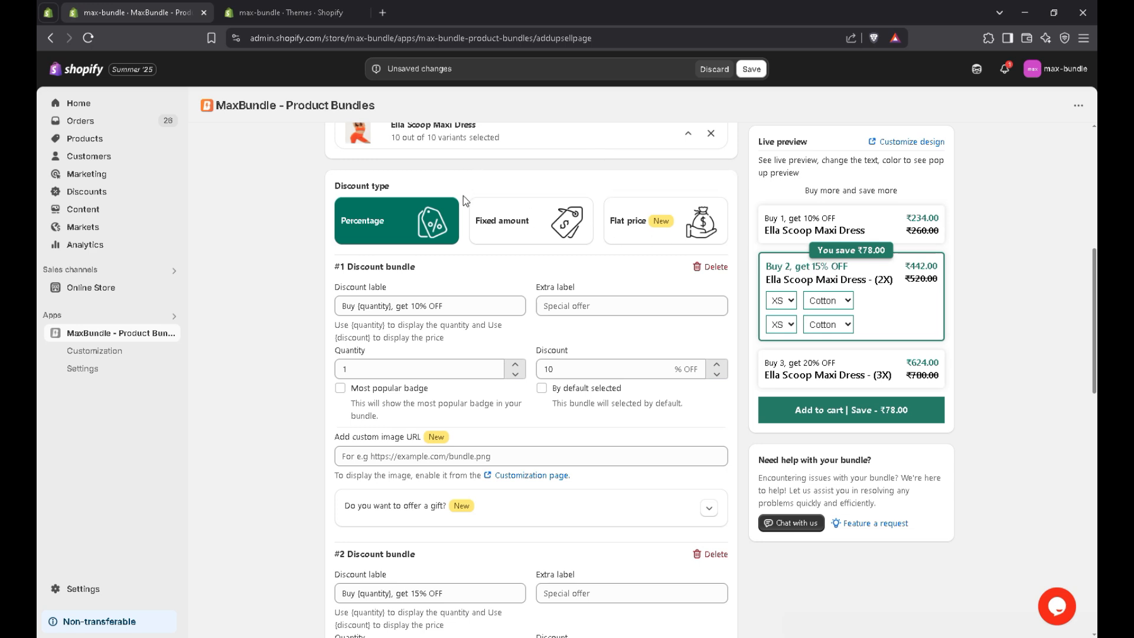
pyautogui.click(512, 230)
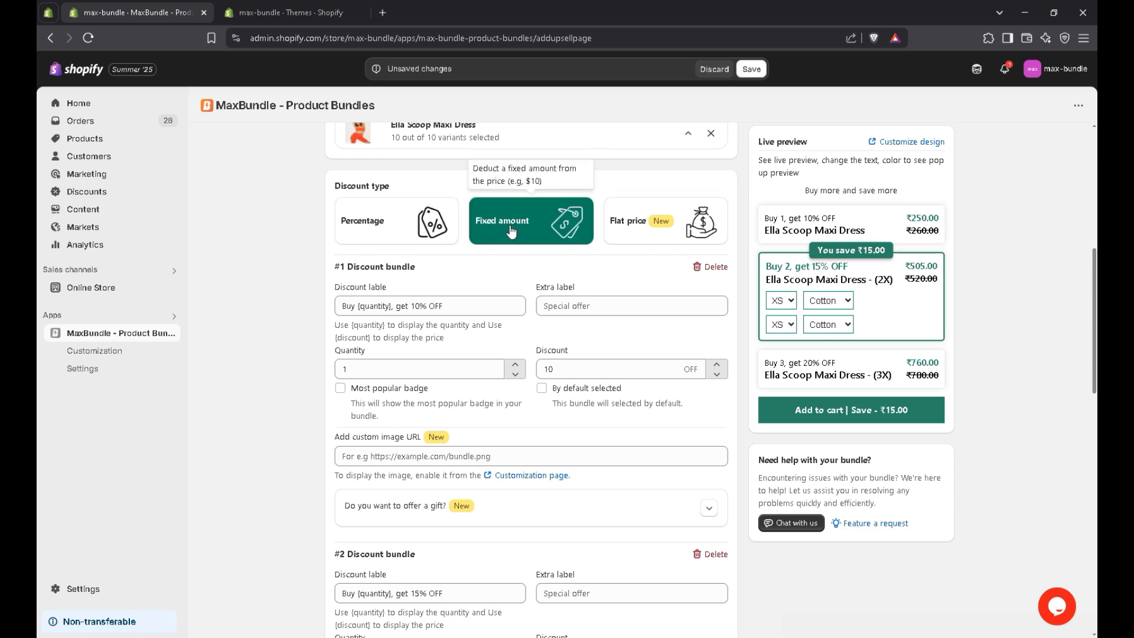
pyautogui.click(639, 237)
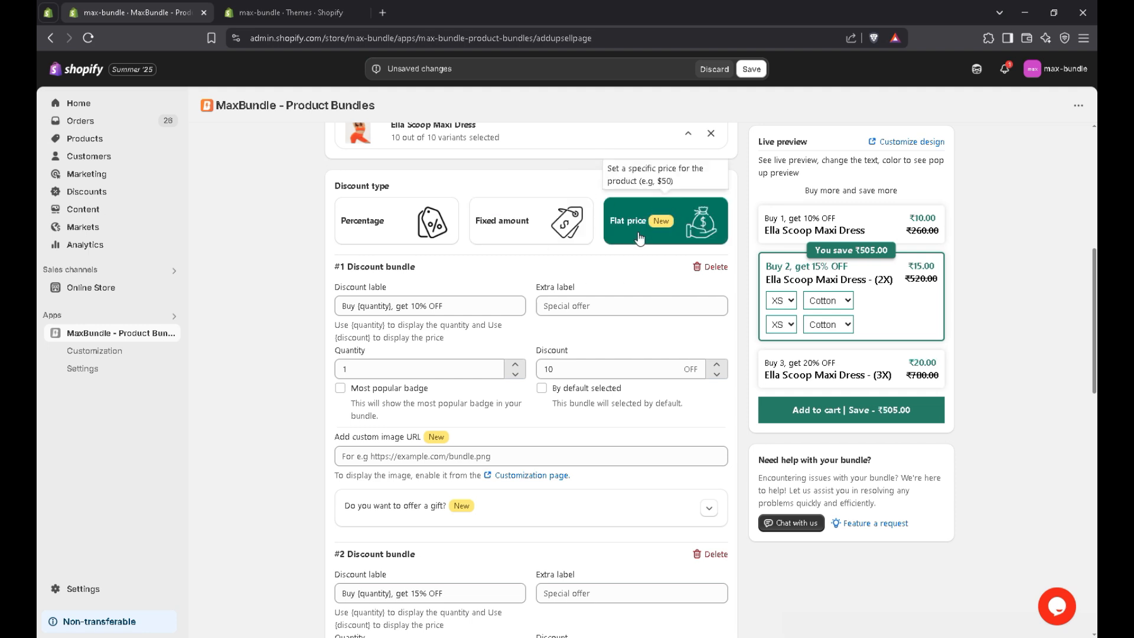
pyautogui.click(376, 237)
# Delete the discount tier for quantity 1 with 10% off.
pyautogui.scroll(-1, 532, 265)
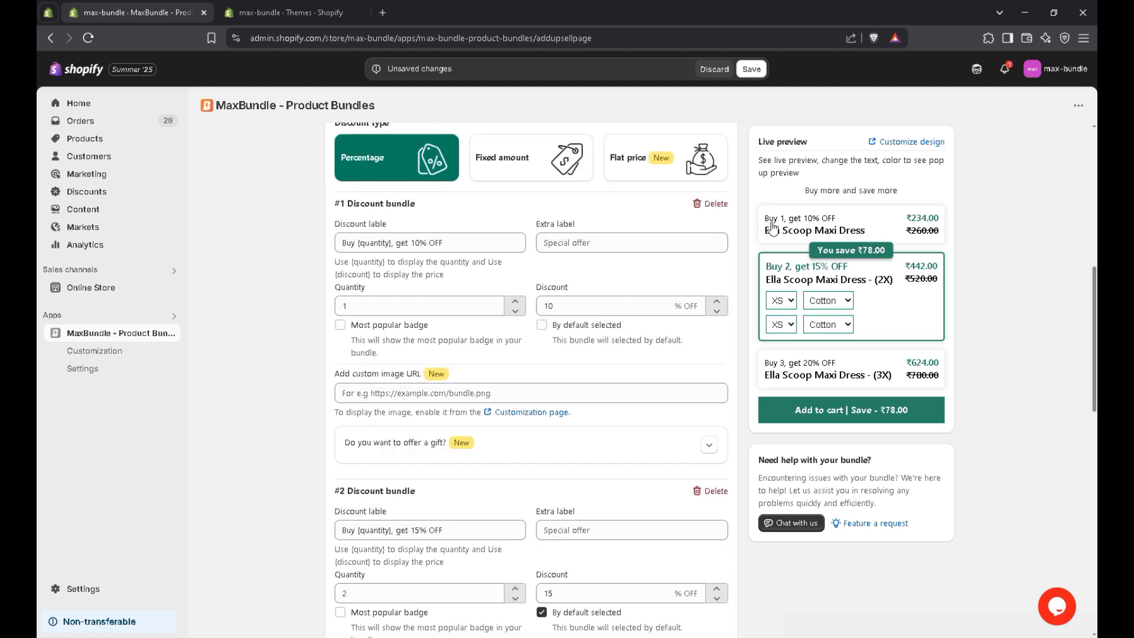
pyautogui.click(711, 203)
pyautogui.scroll(-1, 631, 233)
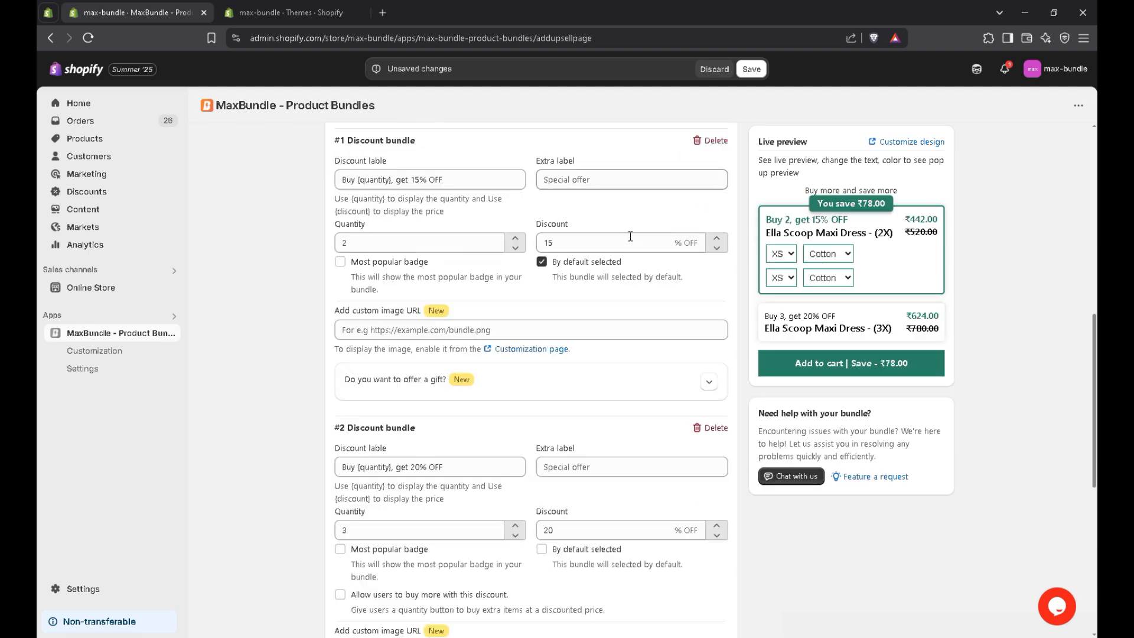
# Review the quantity and discount fields of both remaining discount tiers.
pyautogui.click(391, 242)
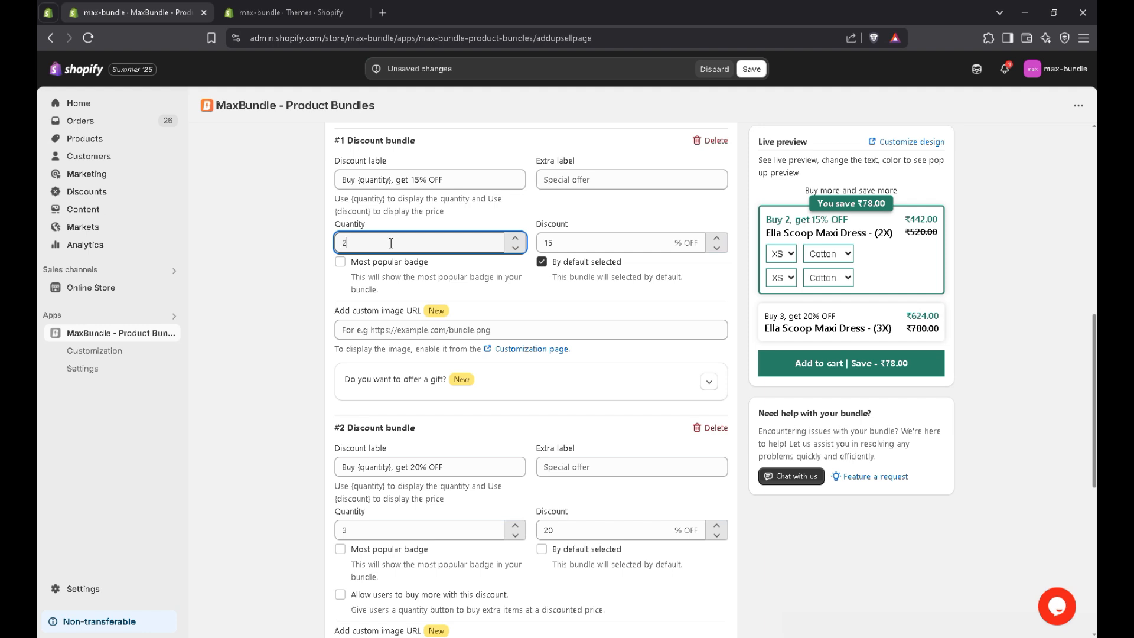
pyautogui.moveTo(558, 244); pyautogui.dragTo(538, 246)
pyautogui.scroll(-3, 1047, 349)
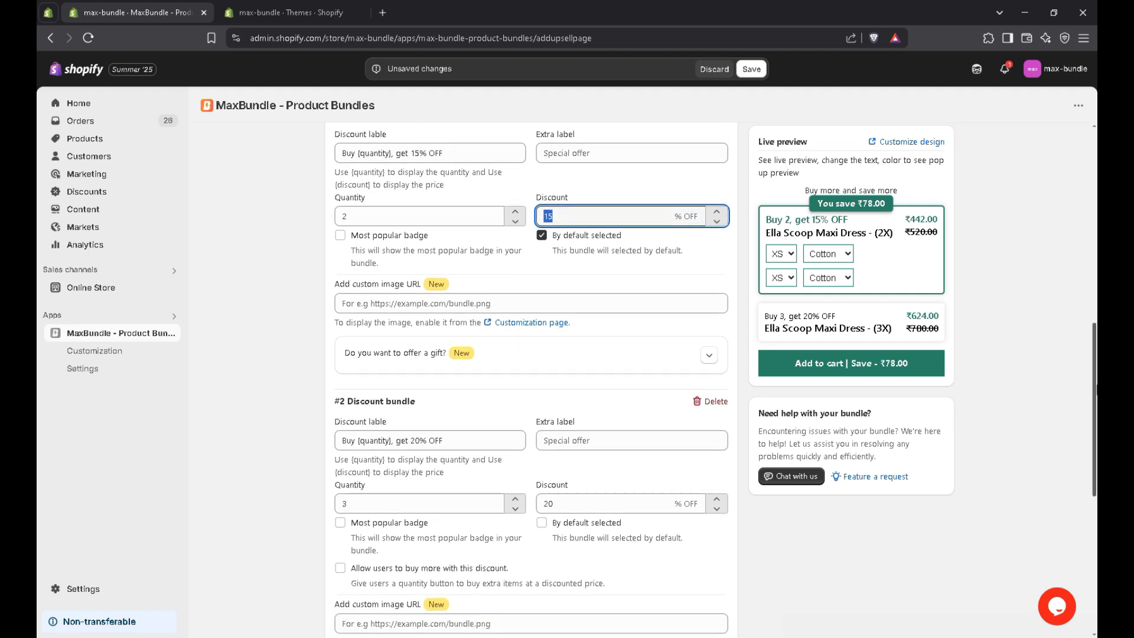
pyautogui.click(405, 334)
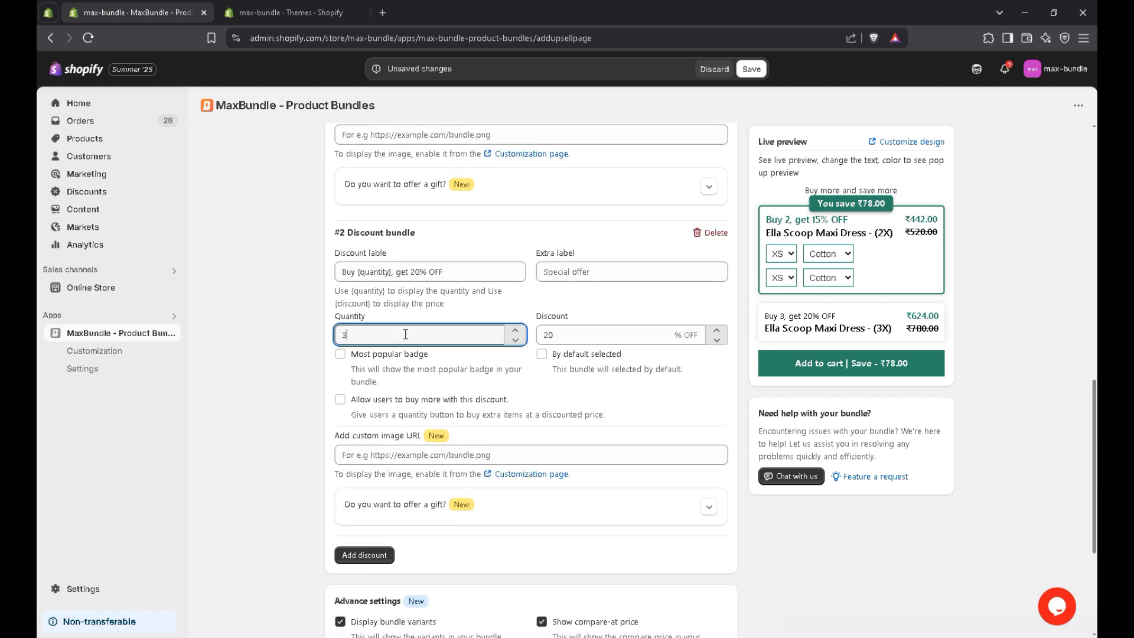
pyautogui.press('Tab')
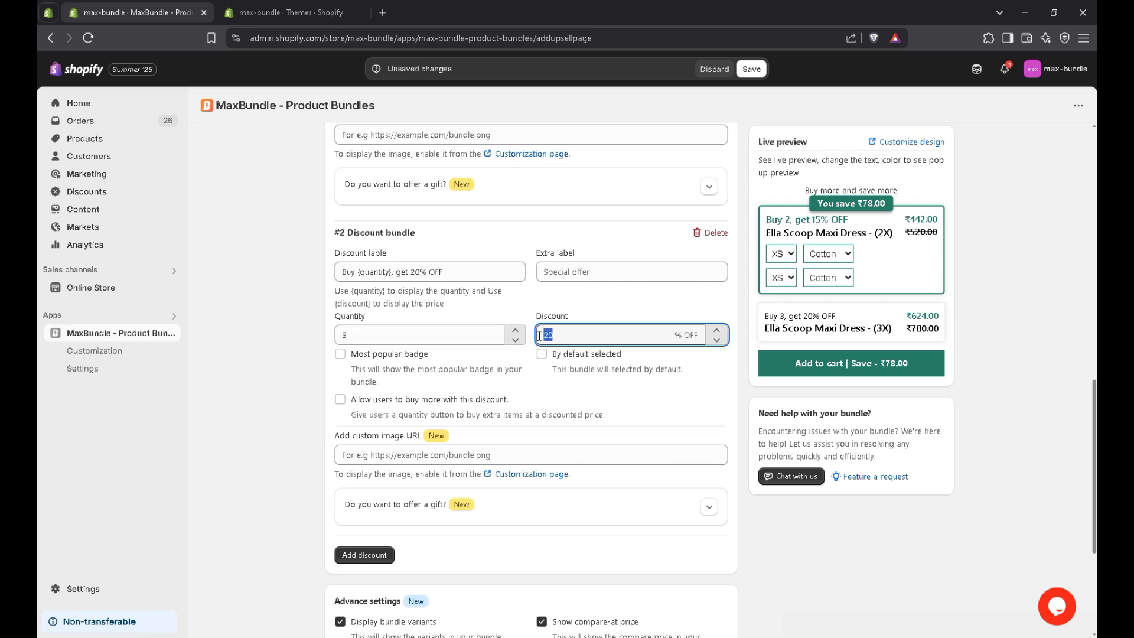
pyautogui.click(563, 385)
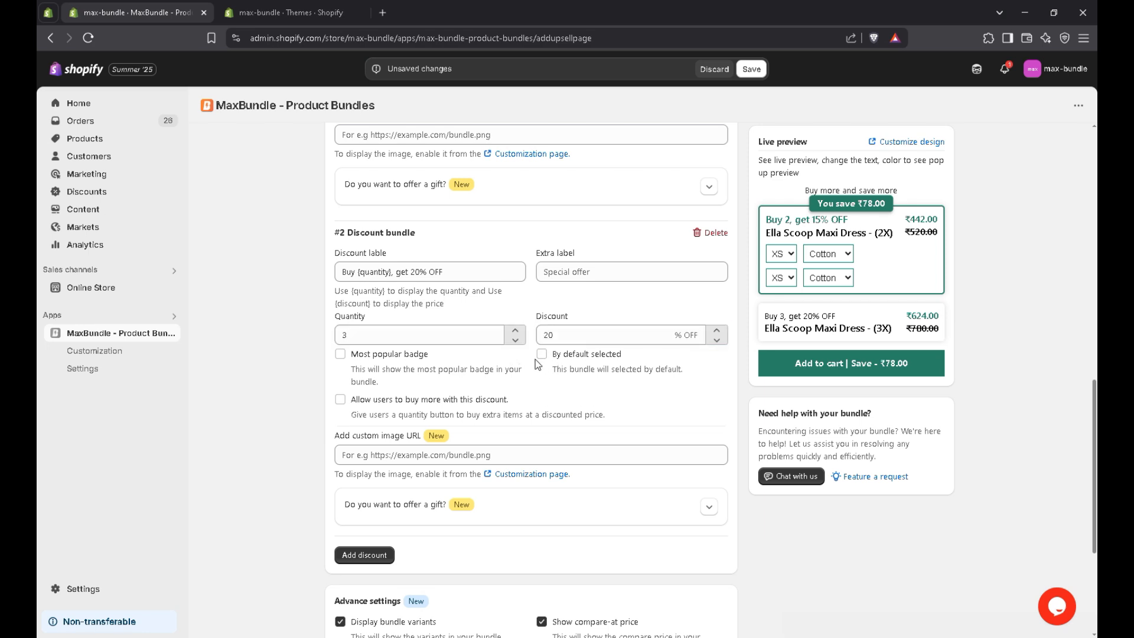
# Enable the most popular badge and default selection for the discount tier of quantity 3.
pyautogui.click(341, 355)
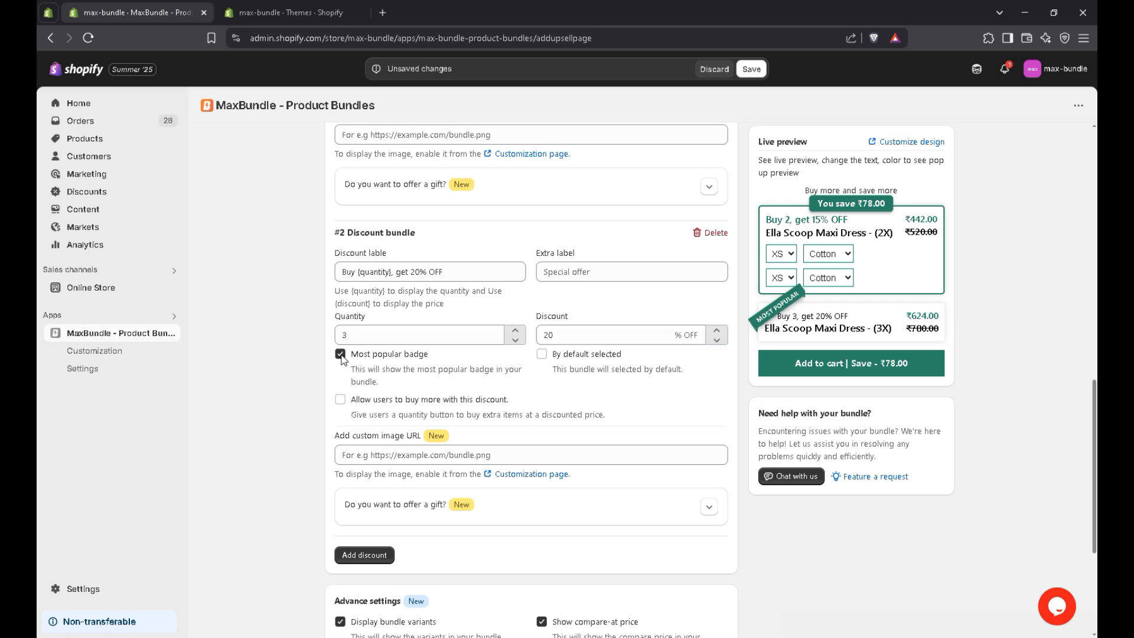
pyautogui.scroll(-1, 343, 358)
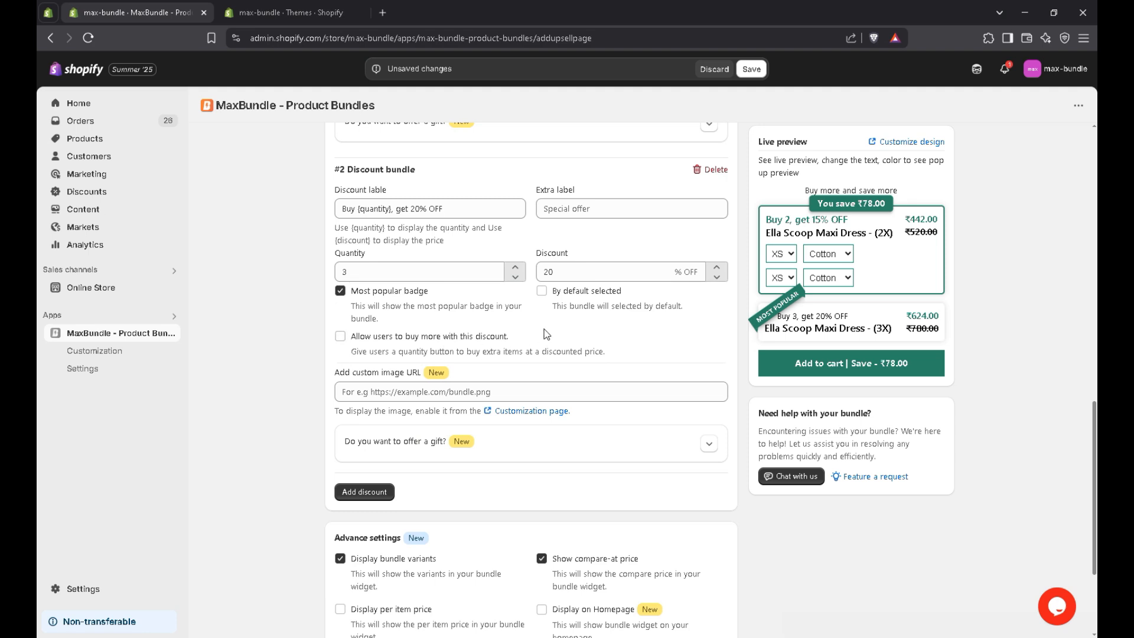
pyautogui.click(542, 292)
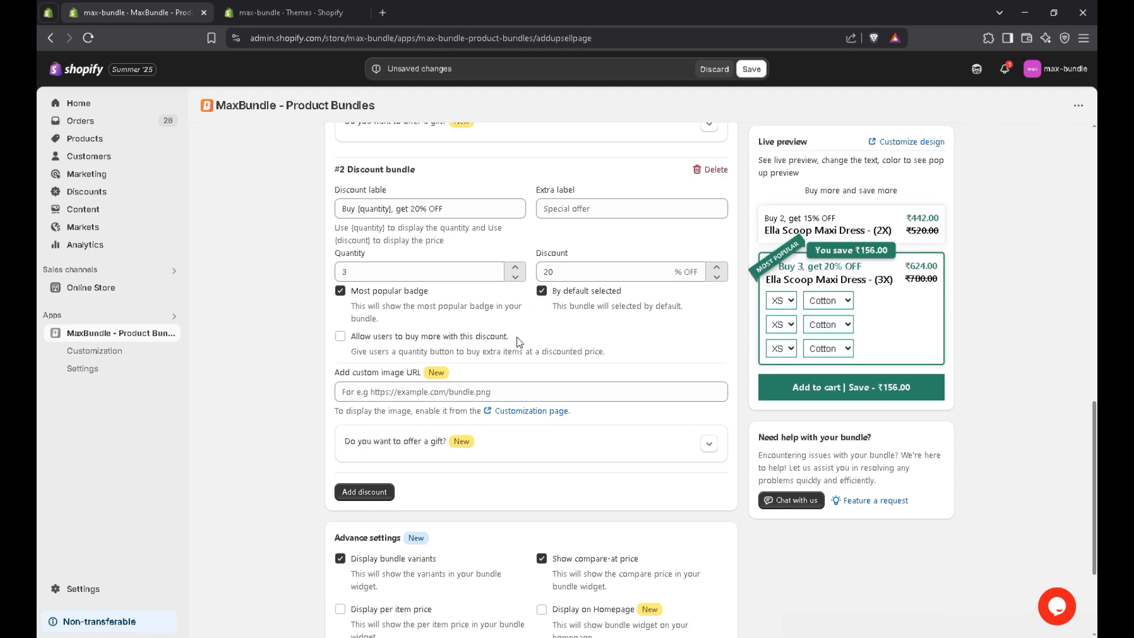
# Examine the custom image URL field and the gift offer options of the second discount tier.
pyautogui.scroll(-1, 516, 338)
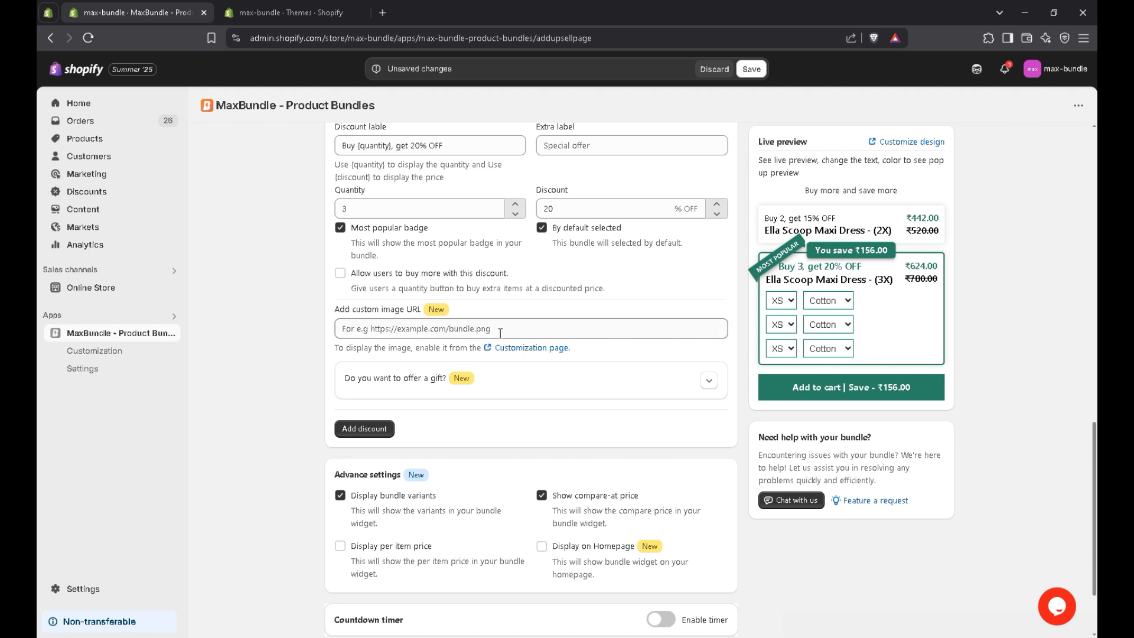
pyautogui.click(491, 329)
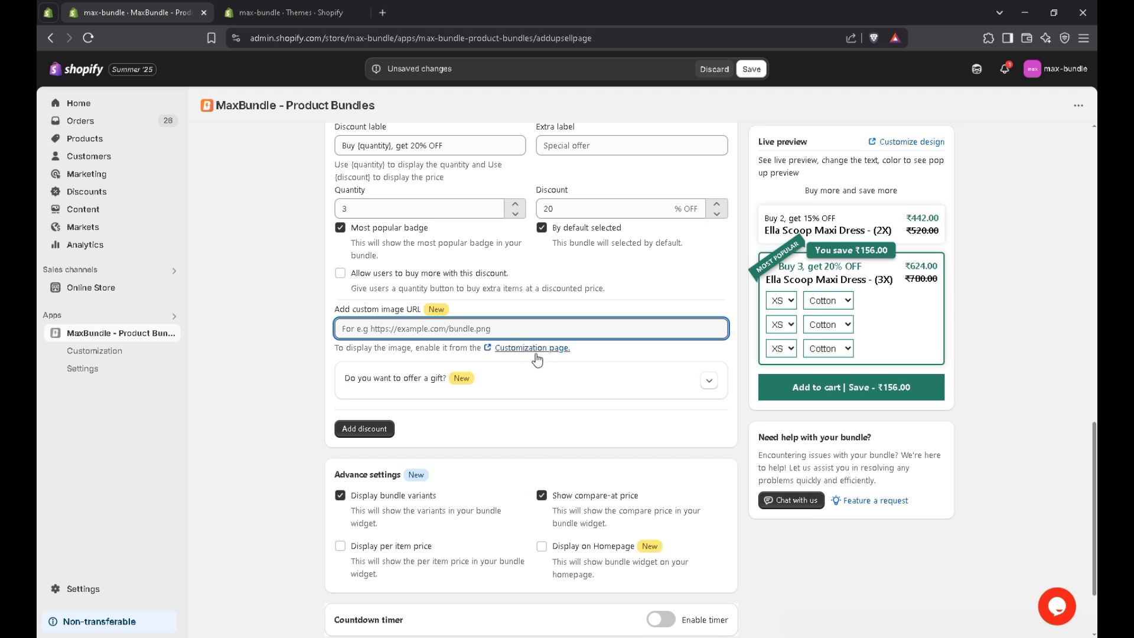
pyautogui.scroll(1, 549, 366)
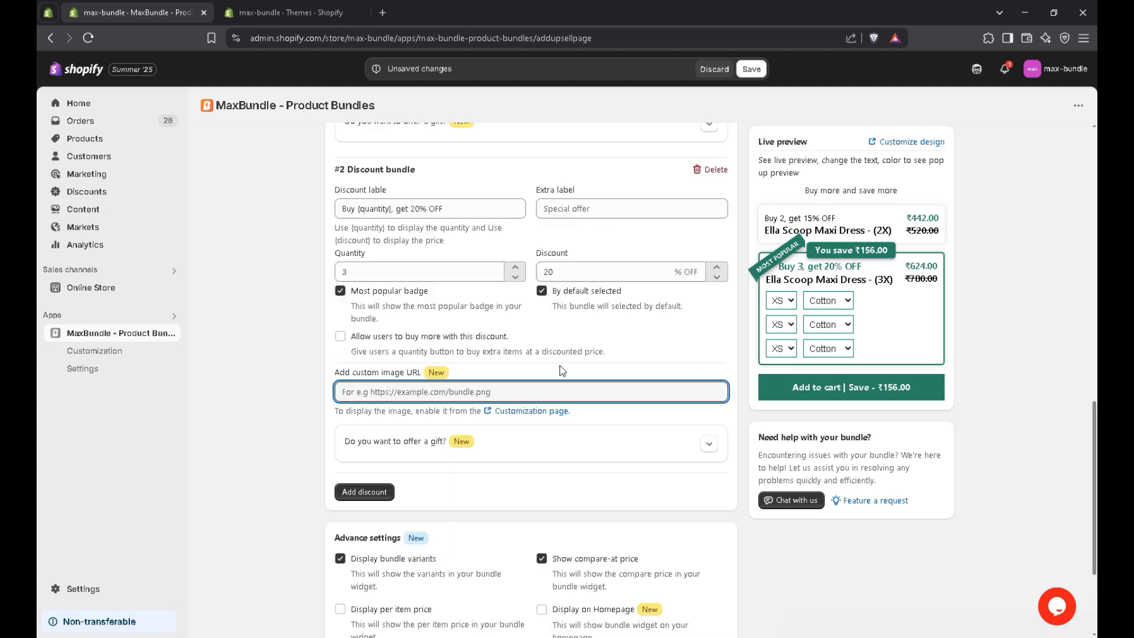
pyautogui.click(708, 444)
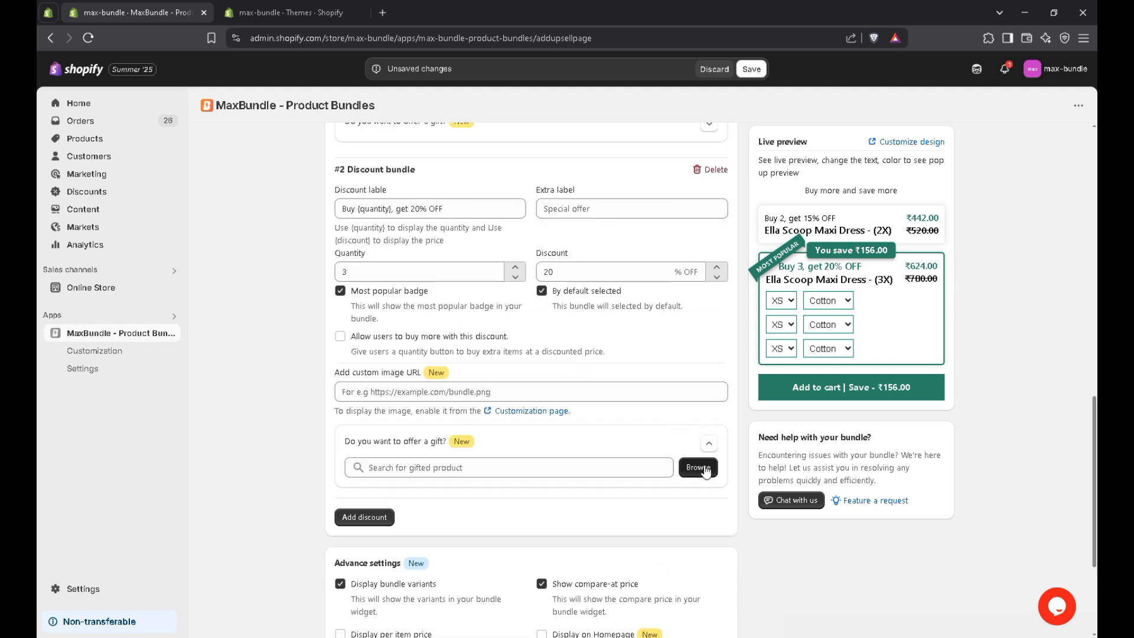
pyautogui.click(709, 443)
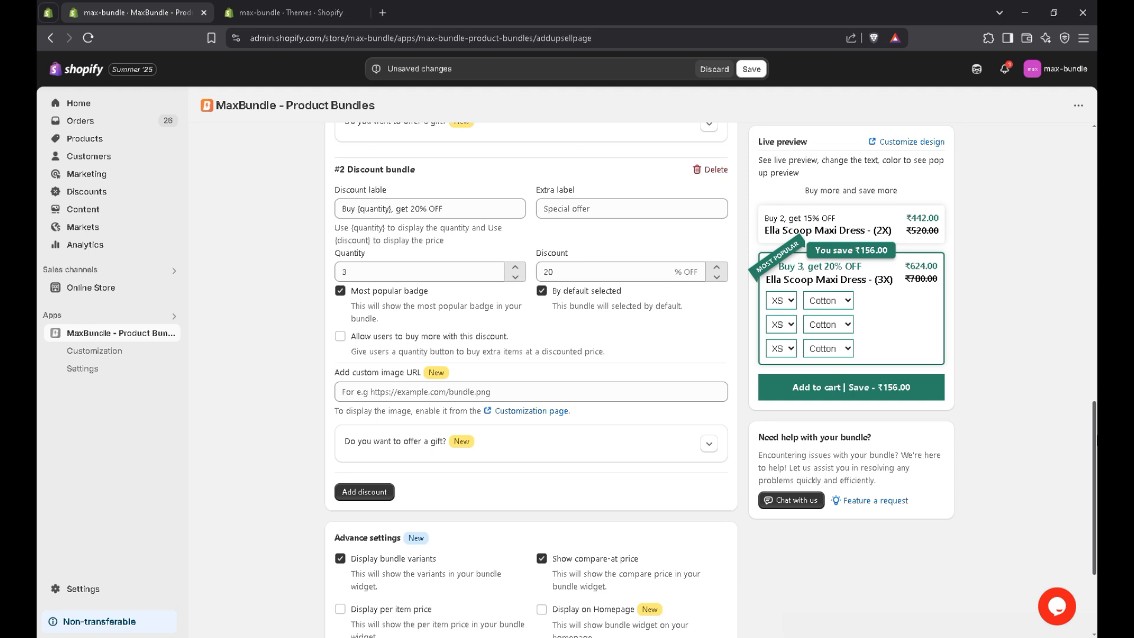
# Try switching Display bundle variants and Display on Homepage, restoring both to their original settings.
pyautogui.scroll(-3, 711, 380)
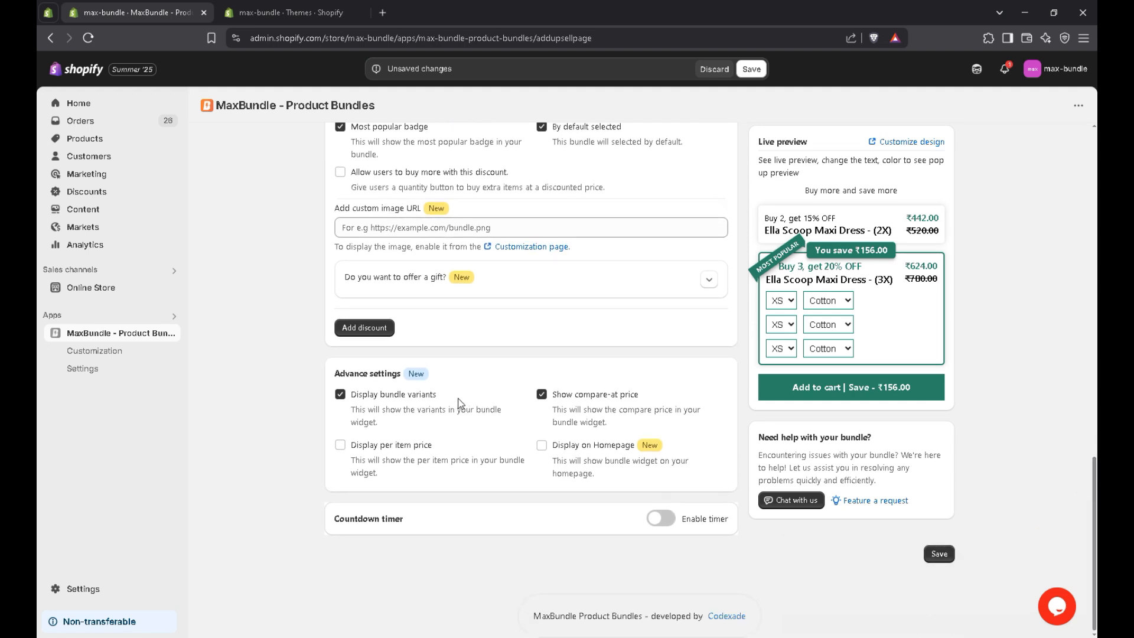
pyautogui.click(343, 396)
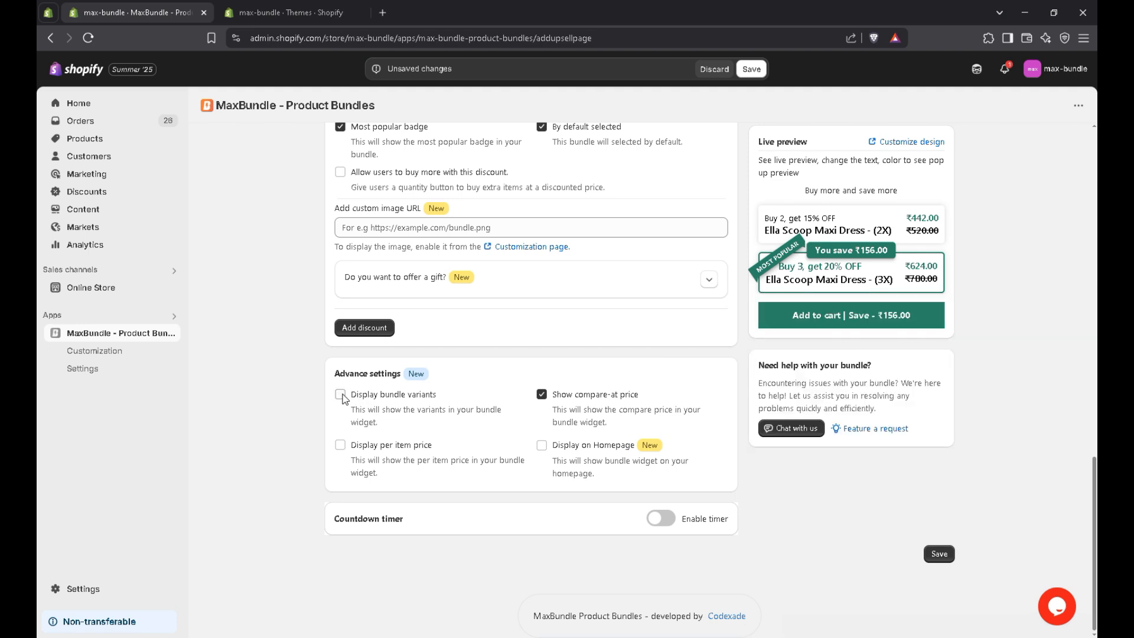
pyautogui.click(343, 396)
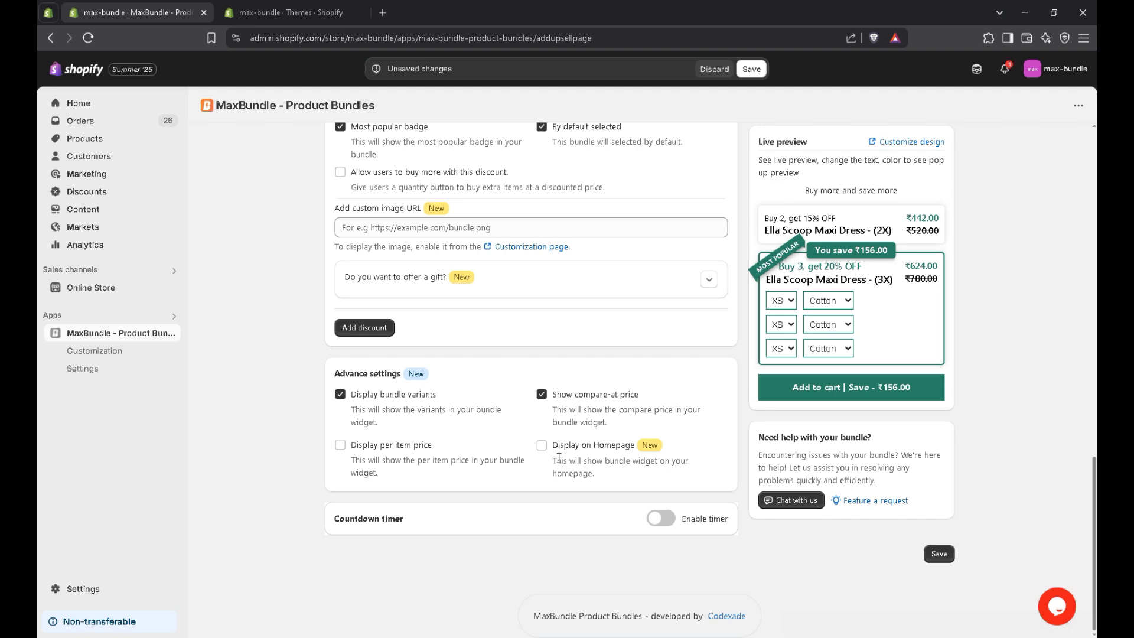
pyautogui.click(542, 446)
pyautogui.click(541, 446)
# Save the volume discount bundle and view its widget on the storefront product page.
pyautogui.click(931, 555)
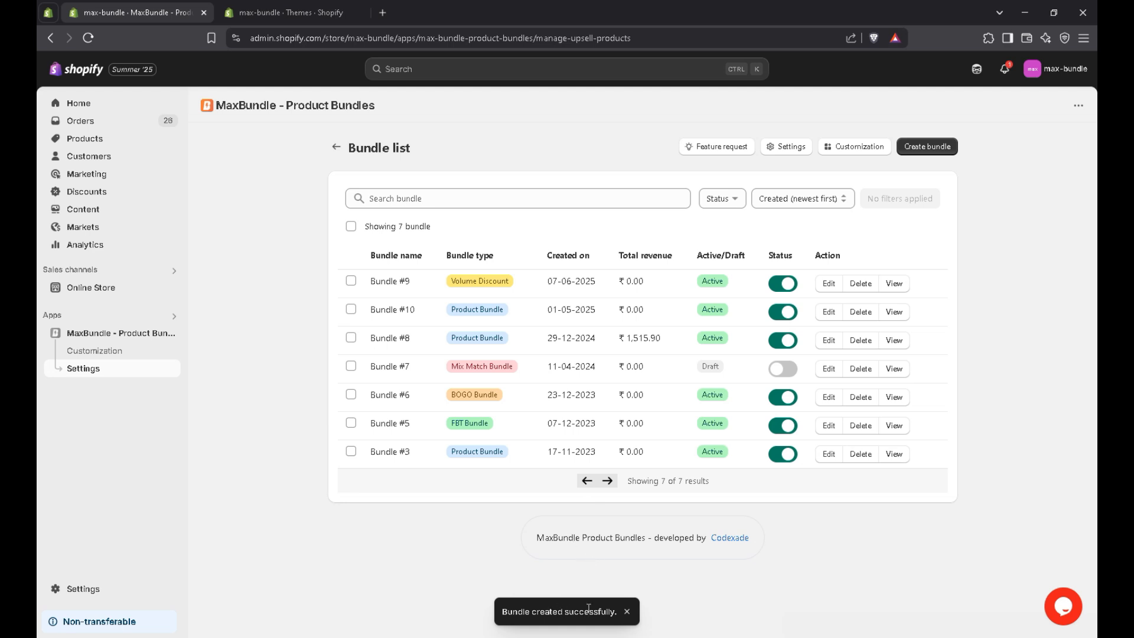
pyautogui.click(894, 285)
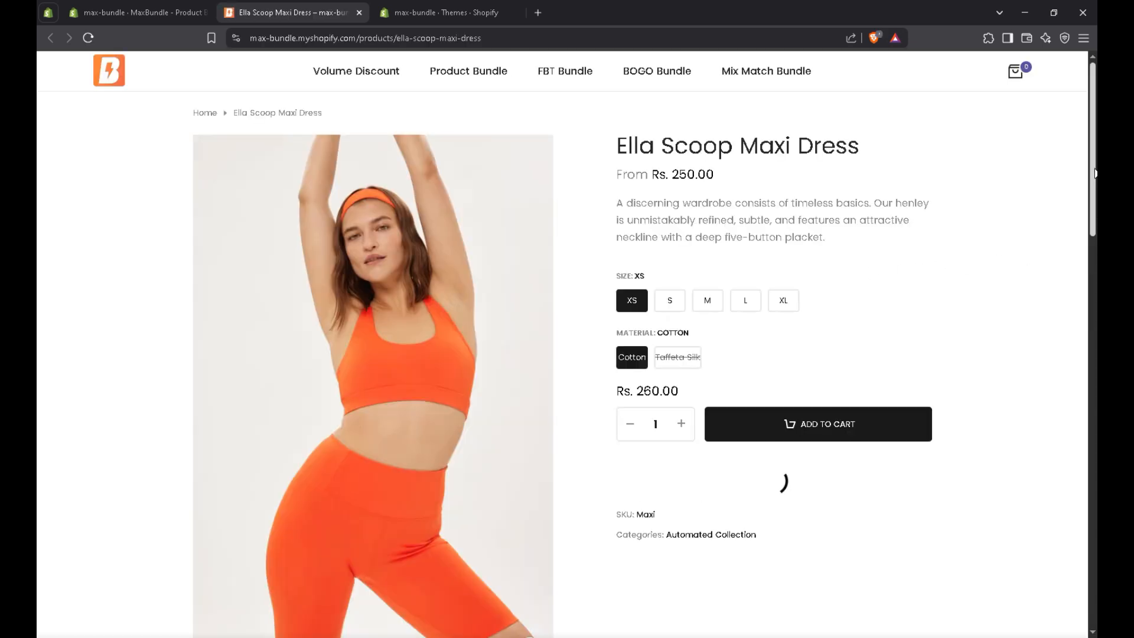
pyautogui.scroll(-3, 919, 271)
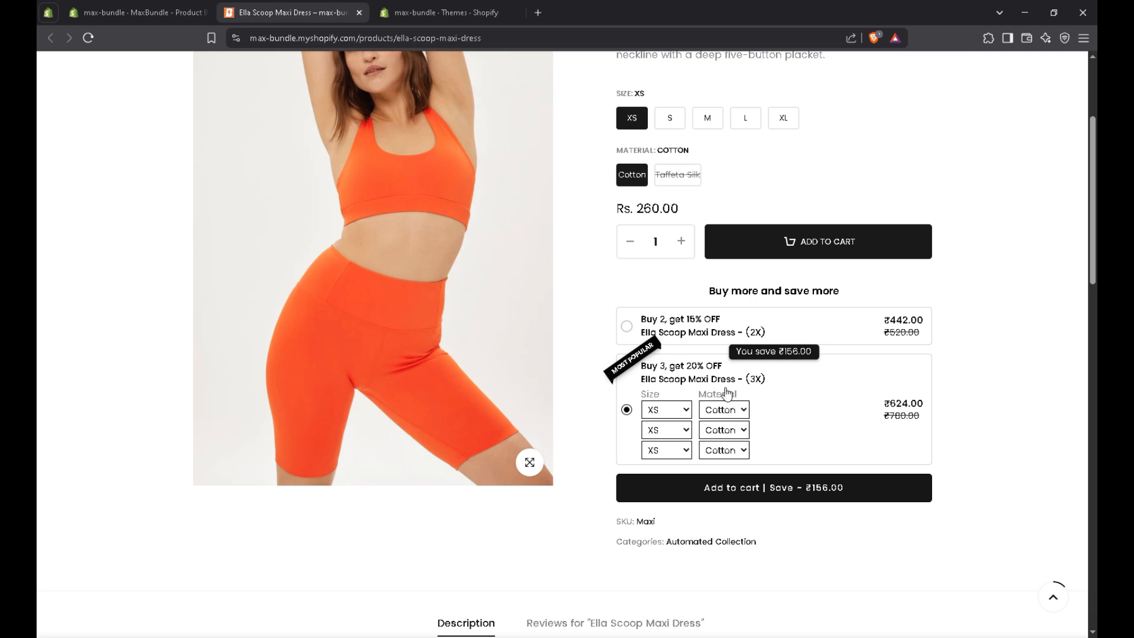
# In the Buy 3 offer, set the first item's size to S and the third item's material to Taffeta Silk.
pyautogui.click(667, 411)
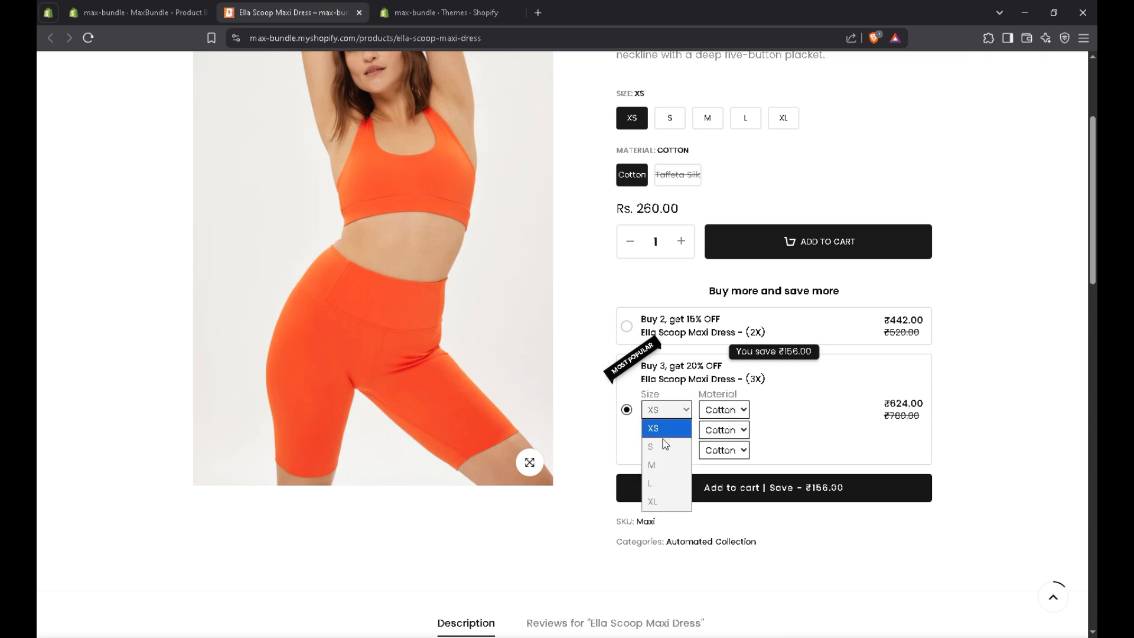
pyautogui.click(664, 446)
pyautogui.click(733, 452)
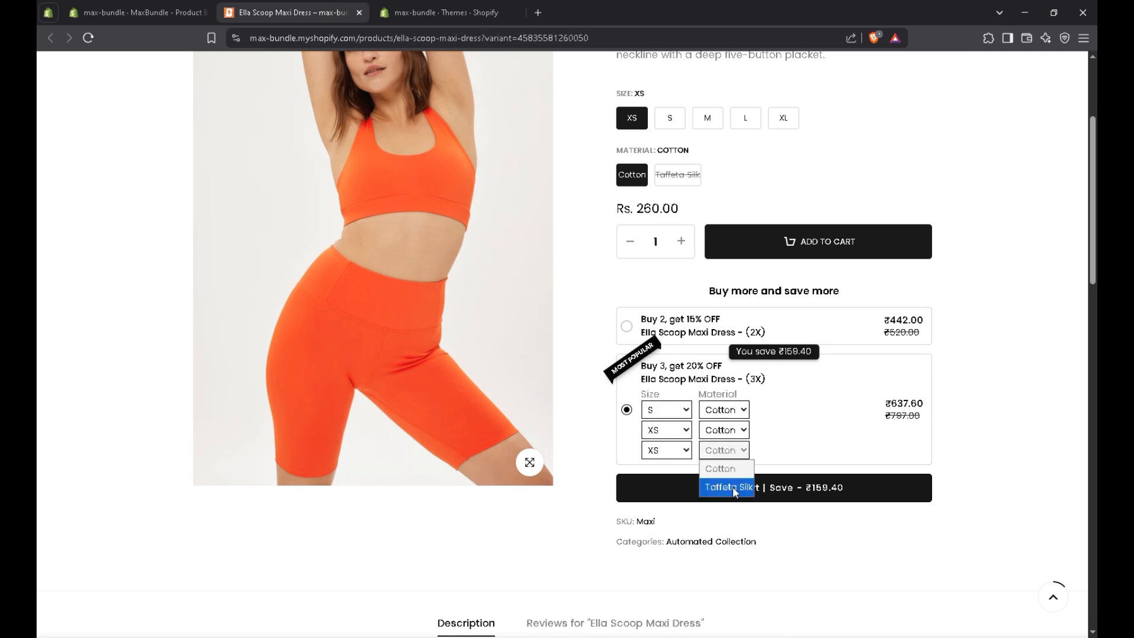
pyautogui.click(732, 490)
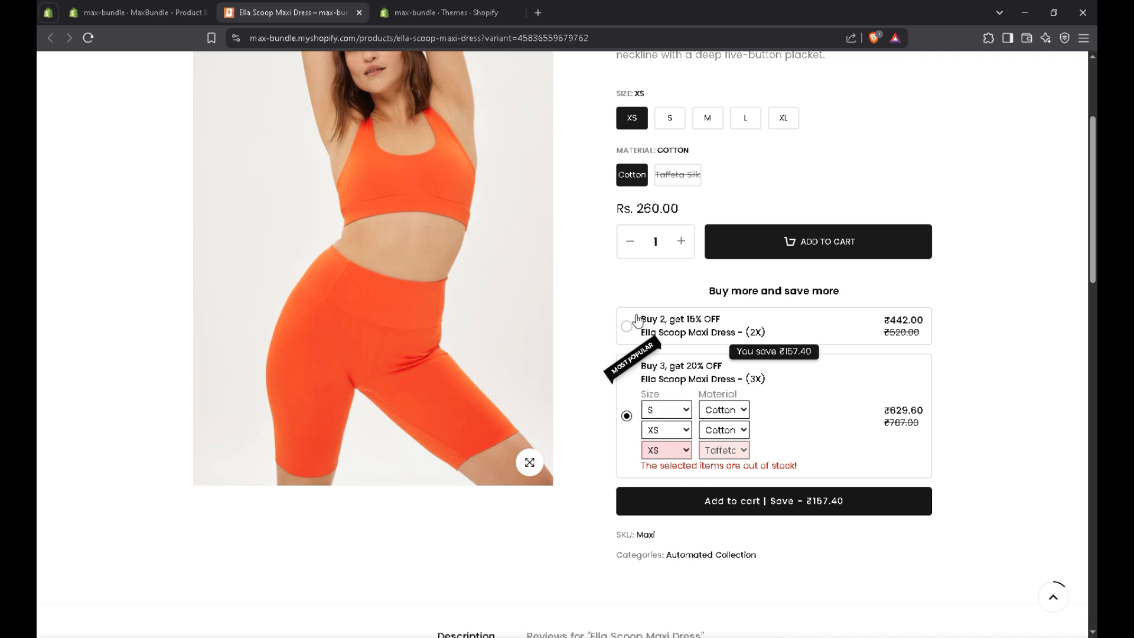
# Switch to the MaxBundle admin and apply the Light Red preset layout in the volume discount customization.
pyautogui.click(175, 7)
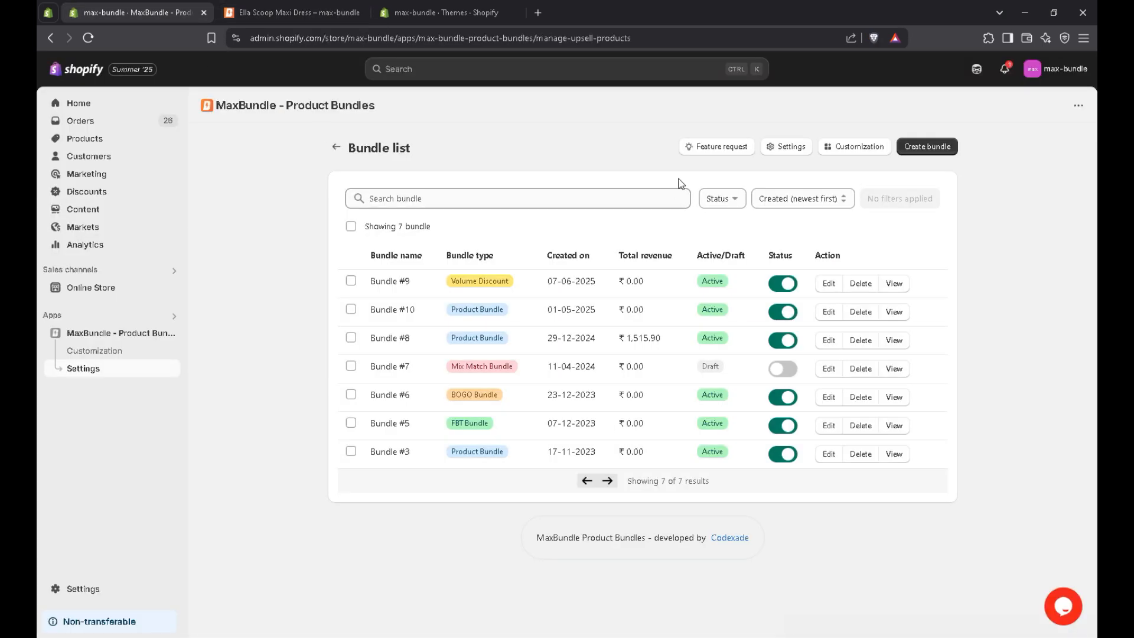
pyautogui.click(856, 150)
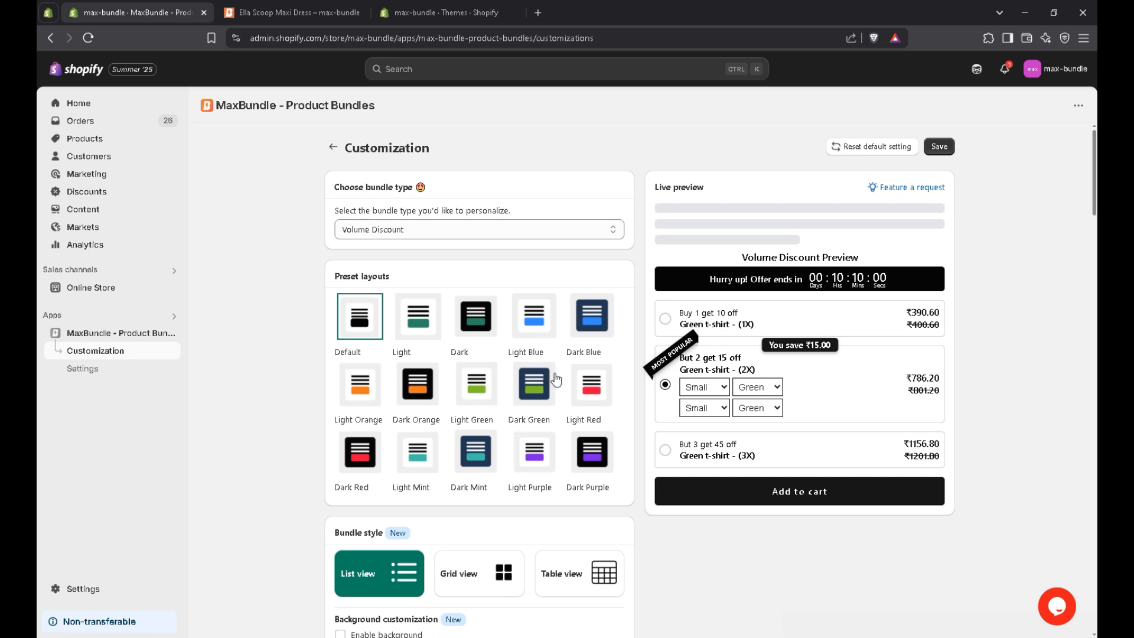
pyautogui.click(582, 381)
pyautogui.click(543, 341)
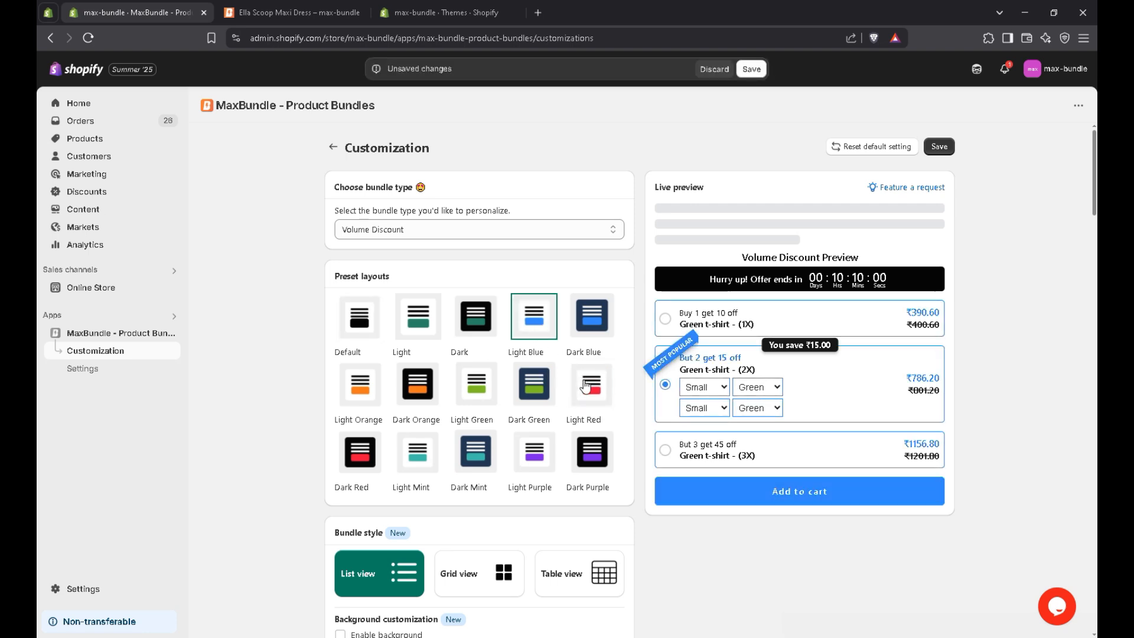
# Try the Grid view and Table view bundle styles, and restore List view.
pyautogui.scroll(-3, 548, 397)
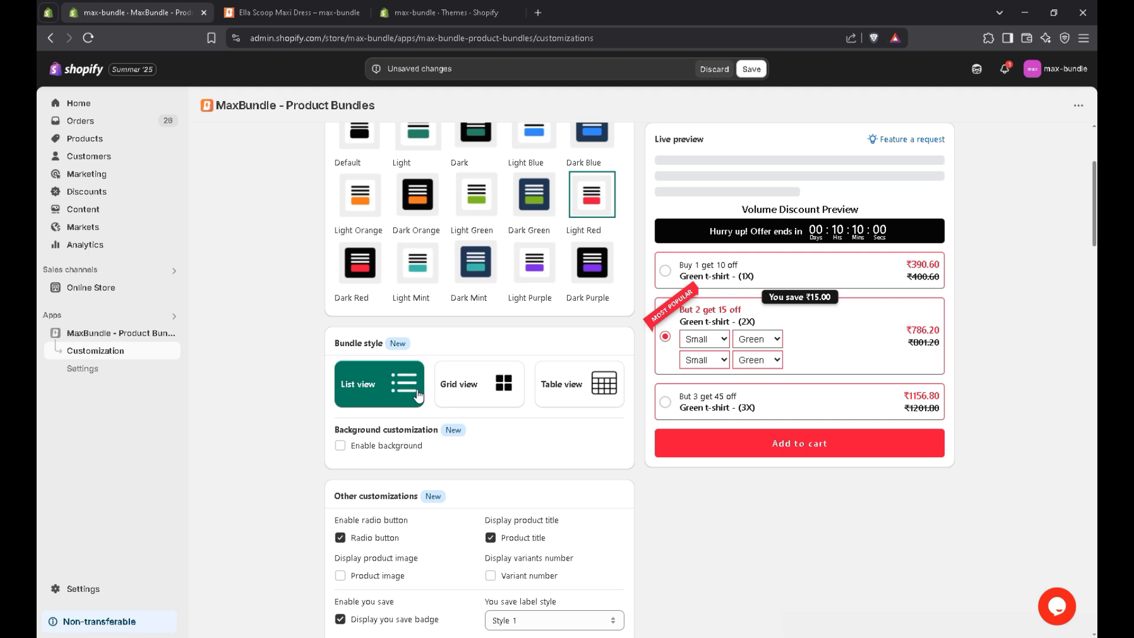
pyautogui.click(480, 392)
pyautogui.click(576, 397)
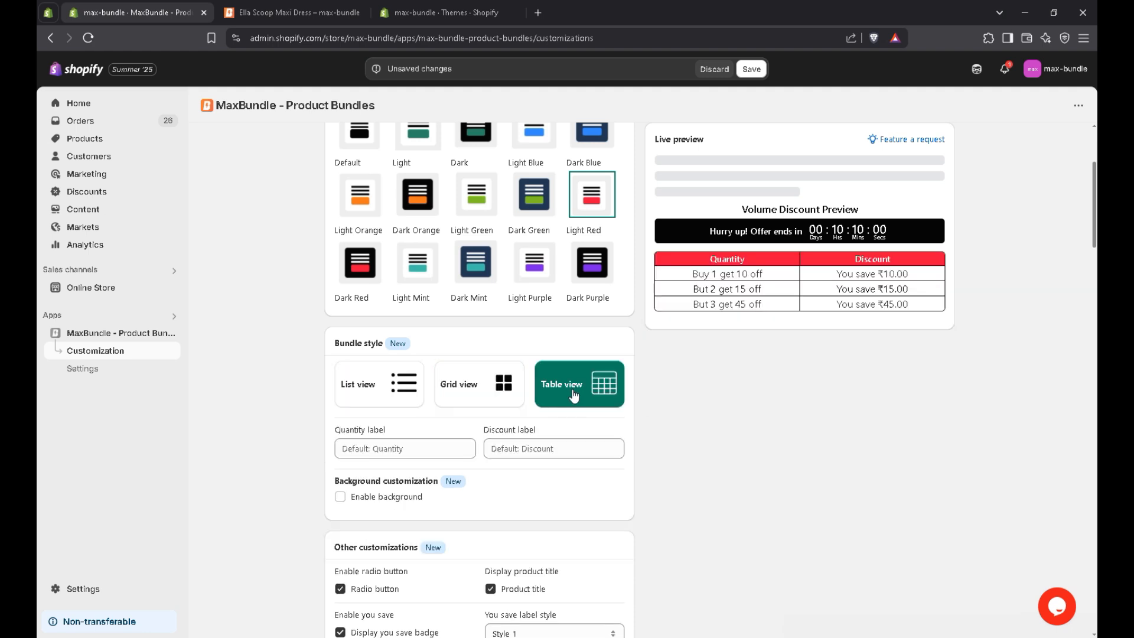
pyautogui.scroll(-1, 545, 398)
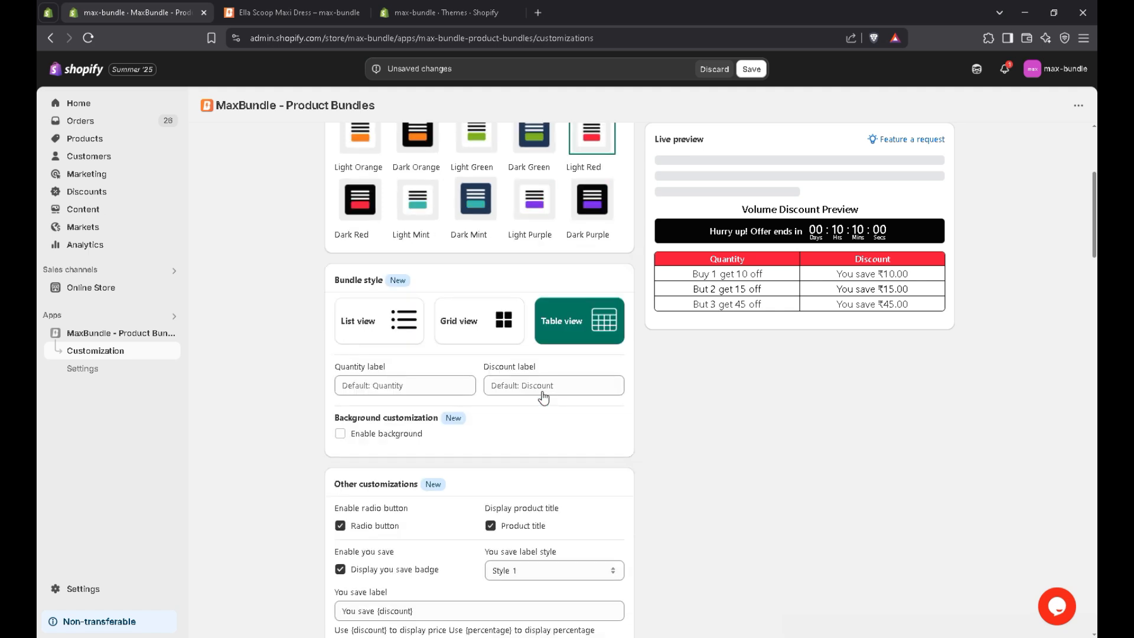
pyautogui.click(363, 336)
# Enable the bundle background and set its background color to #EF6767.
pyautogui.scroll(-1, 396, 363)
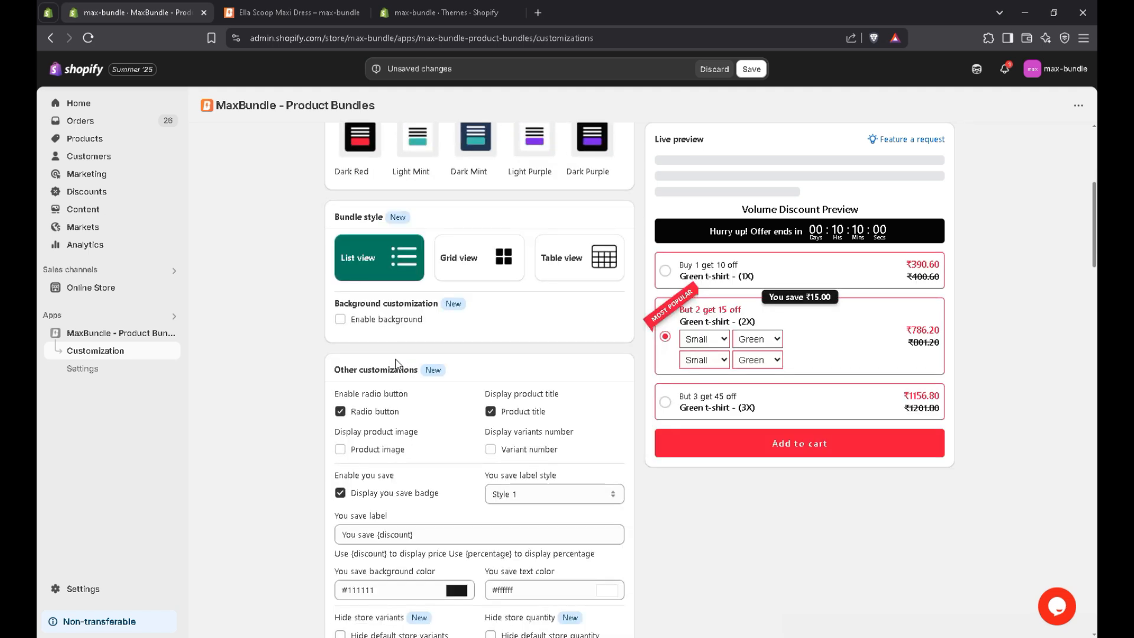
pyautogui.click(340, 319)
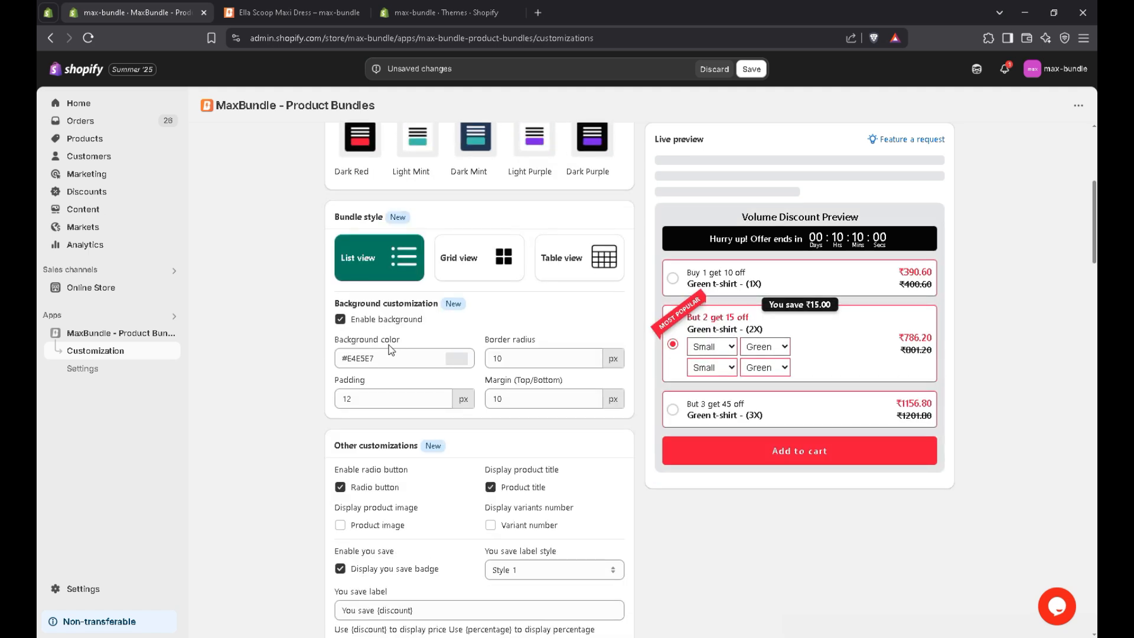
pyautogui.click(456, 358)
pyautogui.moveTo(396, 466); pyautogui.dragTo(369, 464)
pyautogui.click(429, 374)
pyautogui.click(429, 358)
pyautogui.moveTo(436, 381)
pyautogui.mouseDown()
pyautogui.moveTo(402, 381)
pyautogui.moveTo(415, 381)
pyautogui.mouseUp()
pyautogui.click(490, 322)
# Disable the radio button, and enable the product image and variant number in the other customizations.
pyautogui.scroll(-2, 490, 322)
pyautogui.scroll(-1, 491, 322)
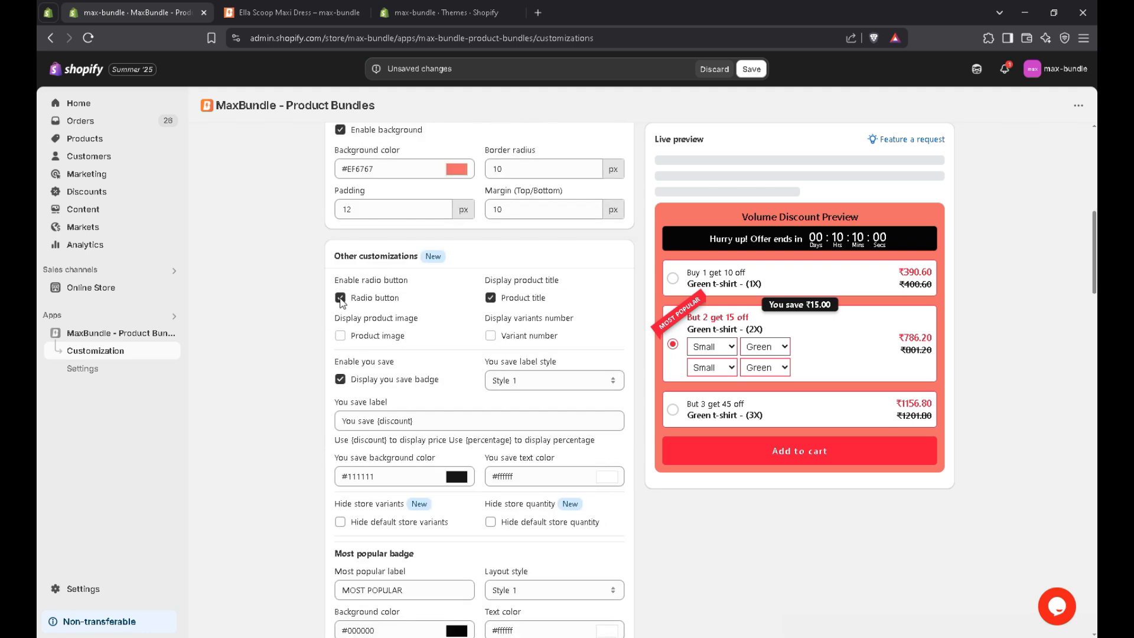
pyautogui.click(340, 299)
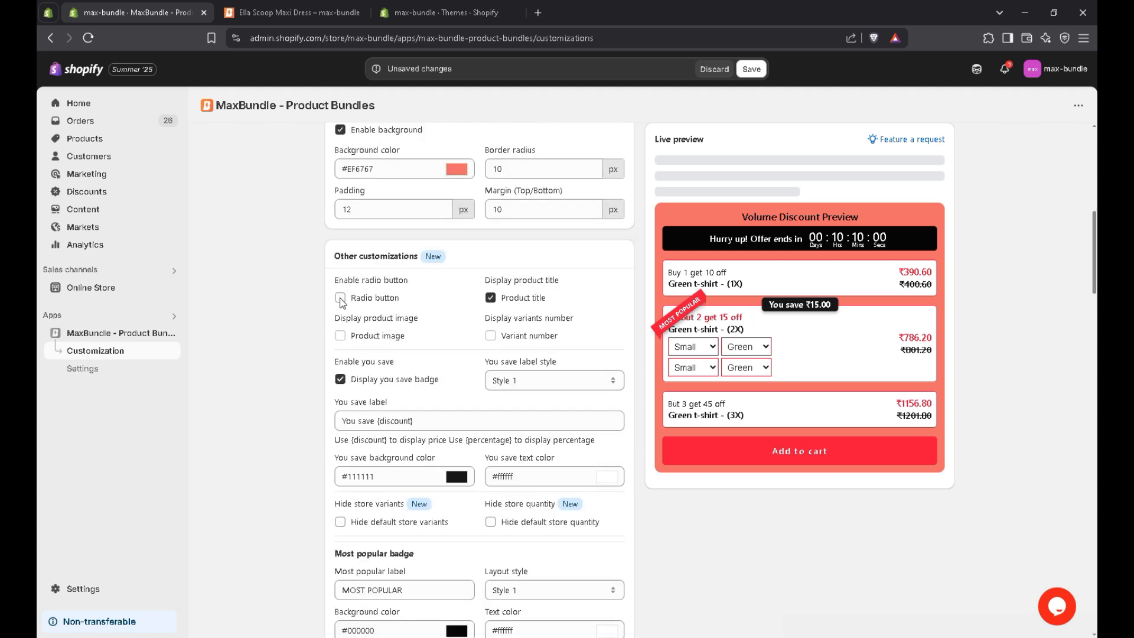
pyautogui.click(340, 336)
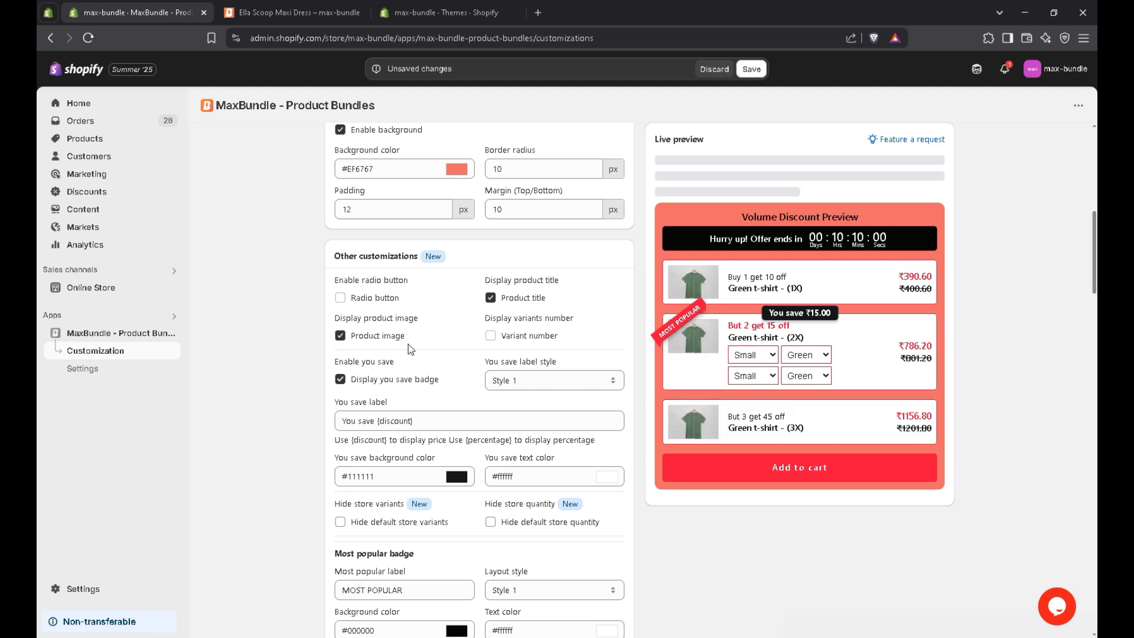
pyautogui.click(490, 336)
# Set the most popular badge's layout style to Style 4 after trying Style 3.
pyautogui.scroll(-2, 544, 354)
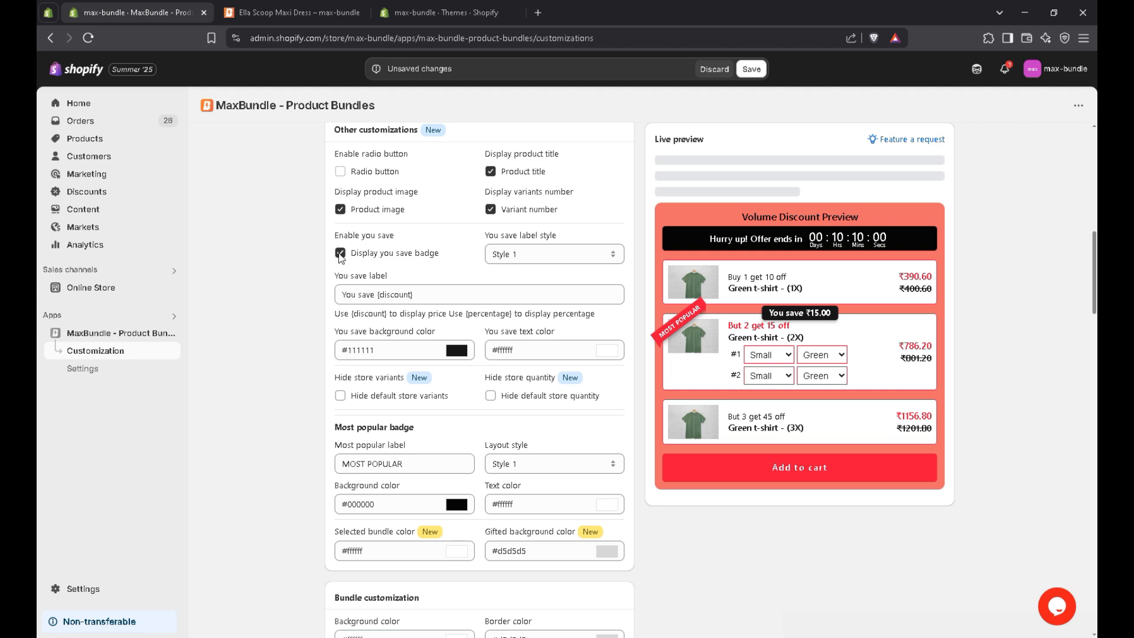
pyautogui.scroll(-3, 340, 258)
pyautogui.click(411, 276)
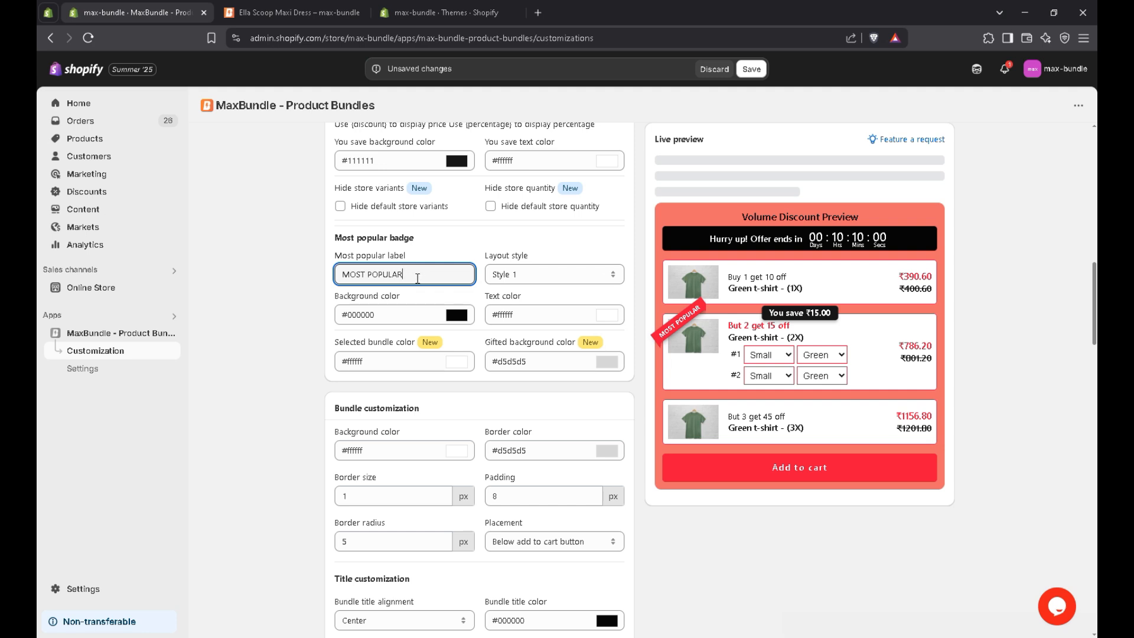
pyautogui.click(519, 280)
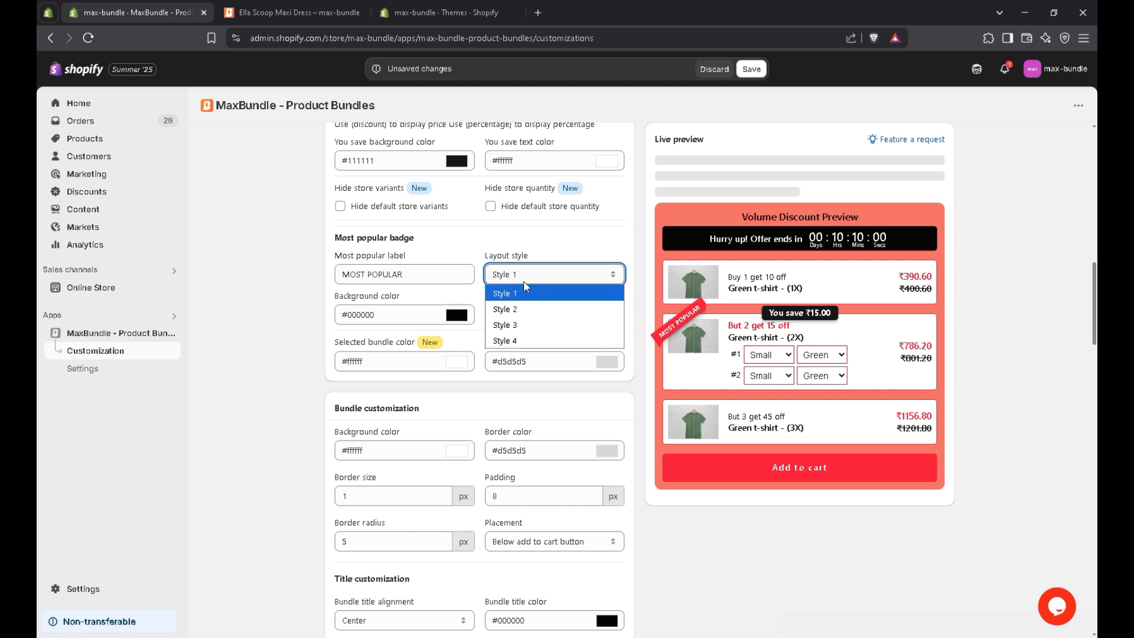
pyautogui.click(561, 324)
pyautogui.click(563, 278)
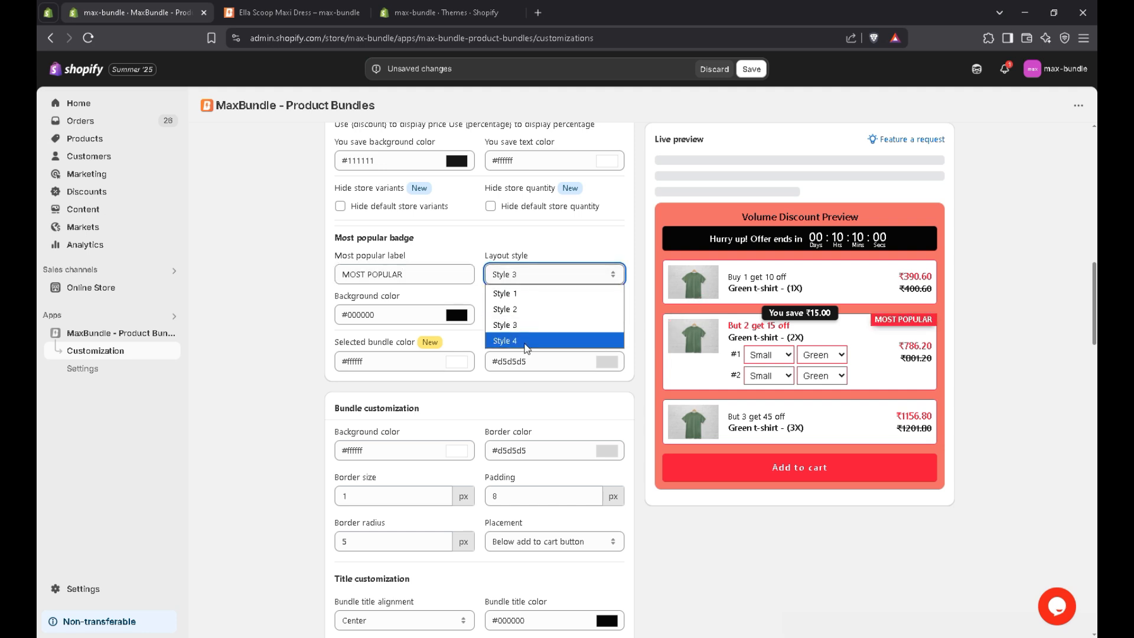
pyautogui.click(526, 347)
# Turn off the display of the you save badge.
pyautogui.scroll(-1, 549, 340)
pyautogui.scroll(3, 549, 337)
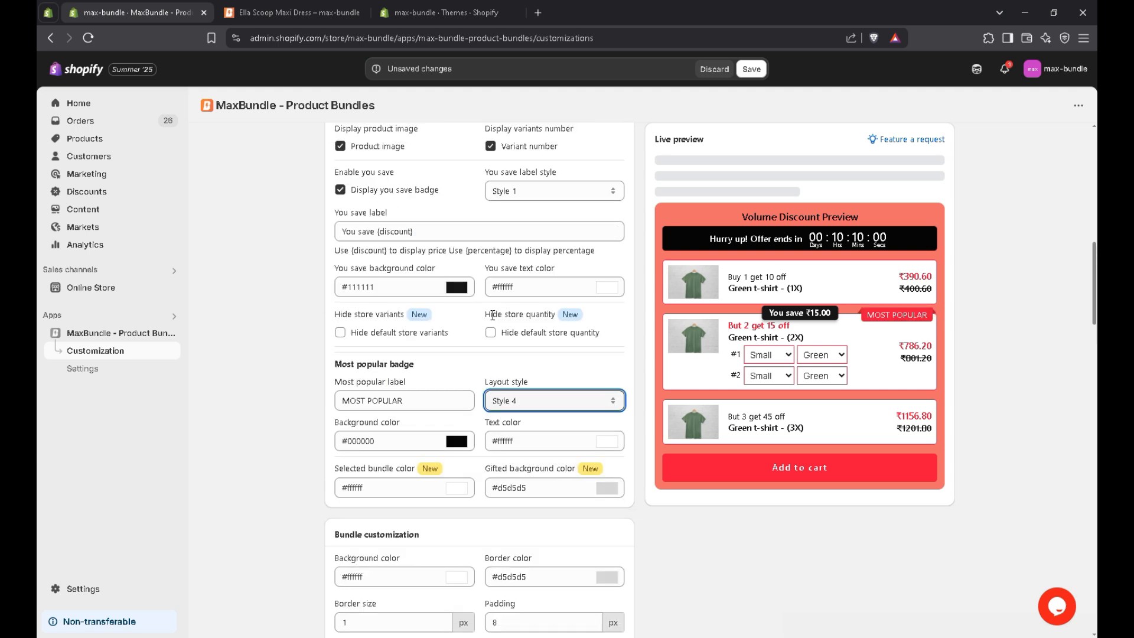
pyautogui.click(341, 192)
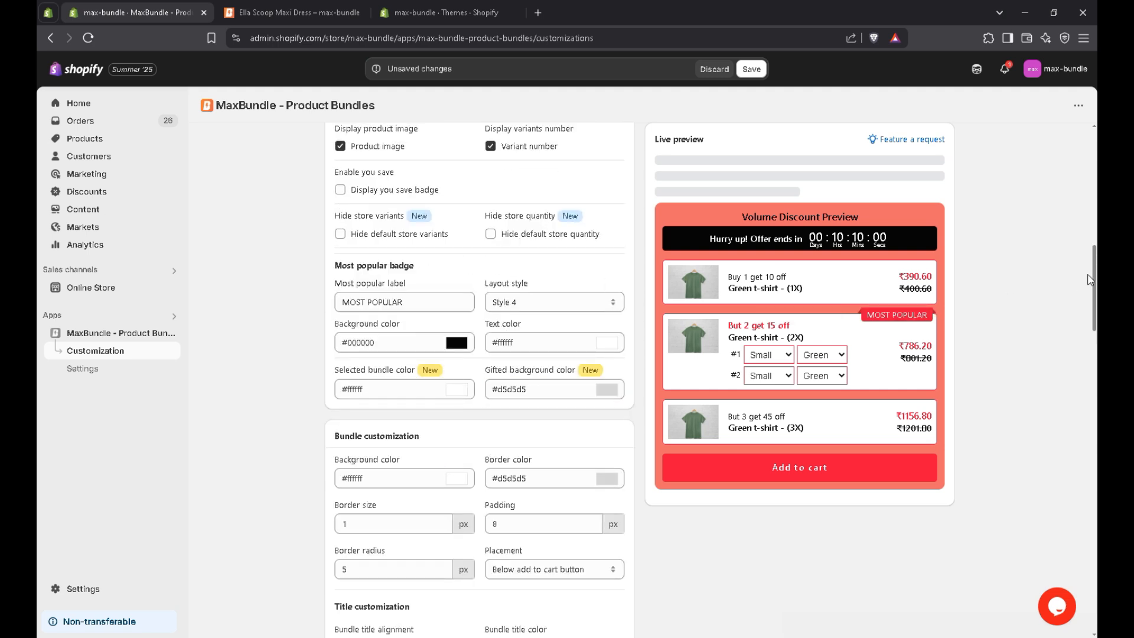
# Switch the Add button off and back on, and choose Cart as its button icon.
pyautogui.moveTo(1095, 288); pyautogui.dragTo(1095, 331)
pyautogui.scroll(-6, 547, 342)
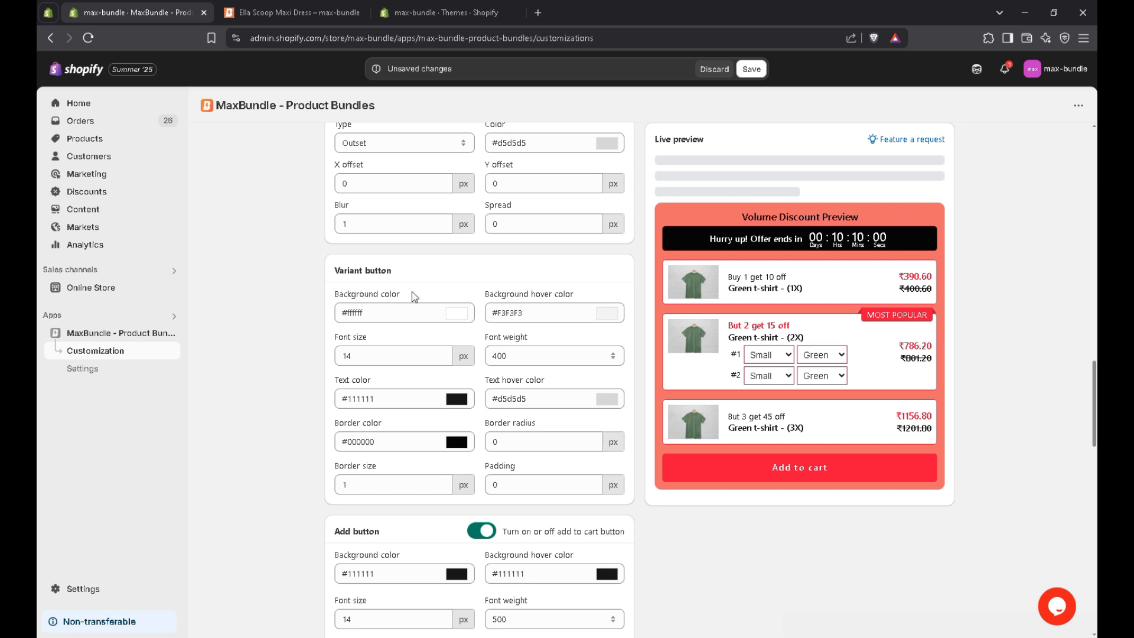
pyautogui.scroll(-4, 428, 313)
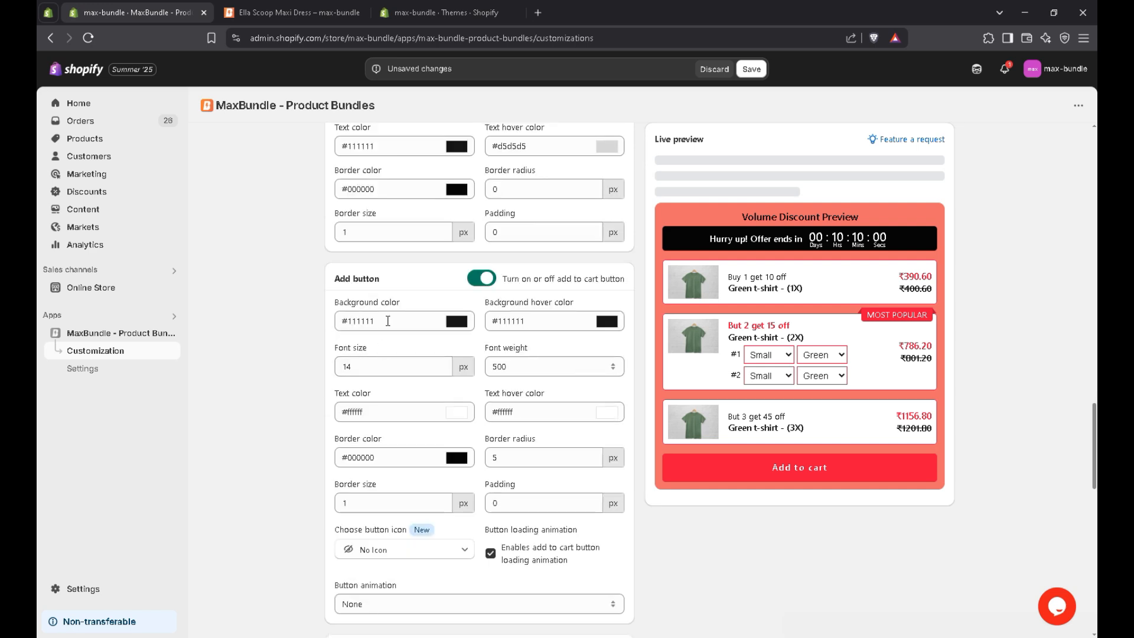
pyautogui.click(482, 281)
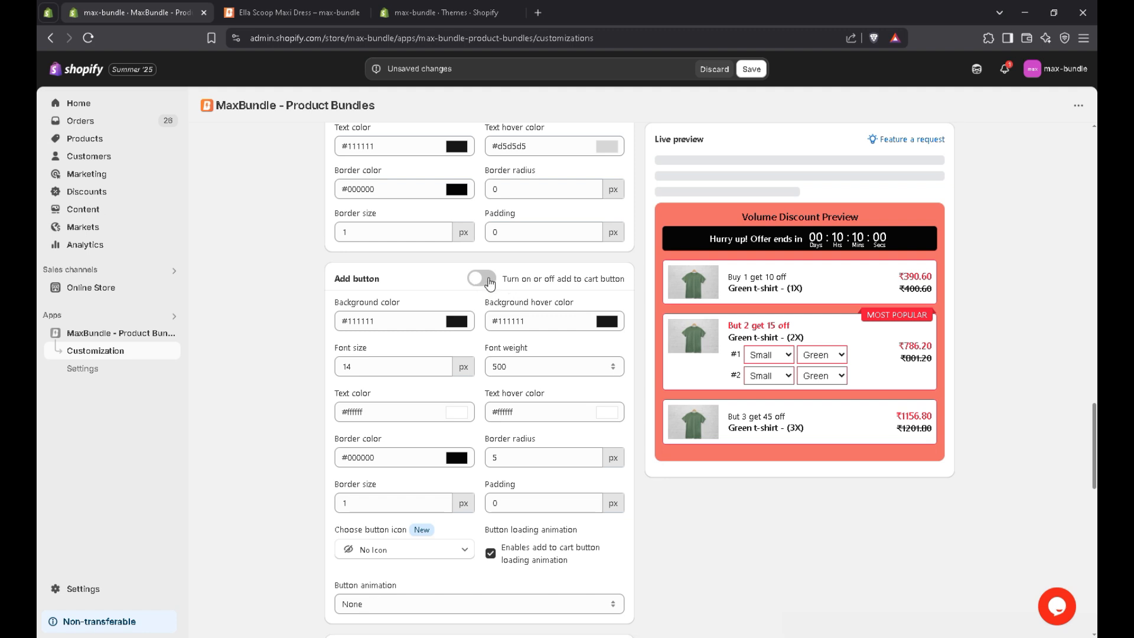
pyautogui.click(490, 284)
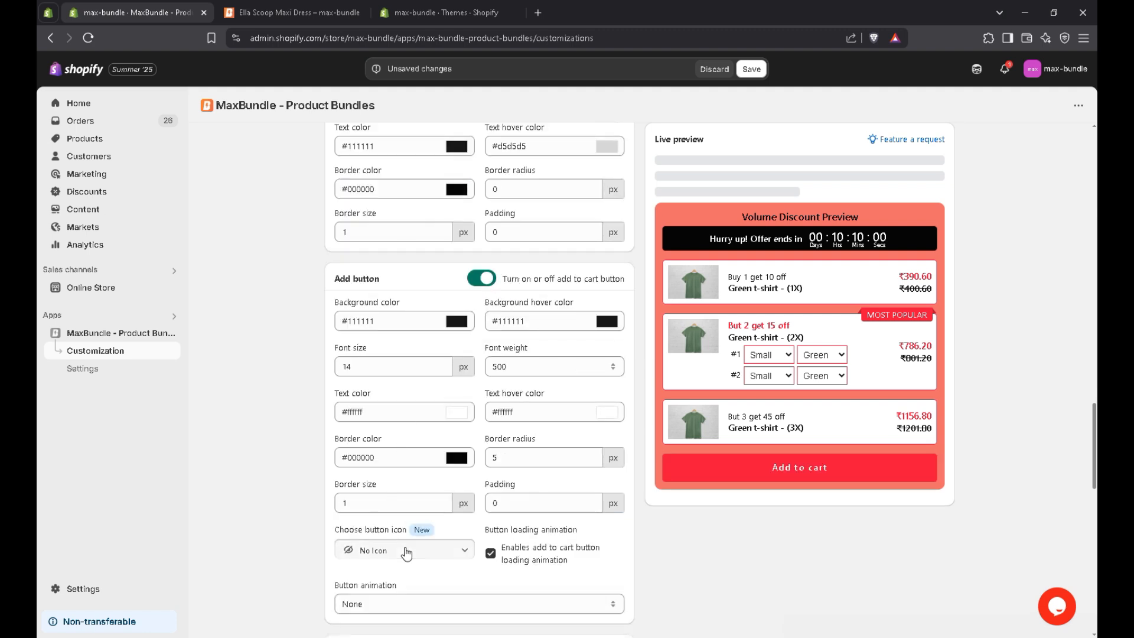
pyautogui.click(406, 552)
pyautogui.click(360, 471)
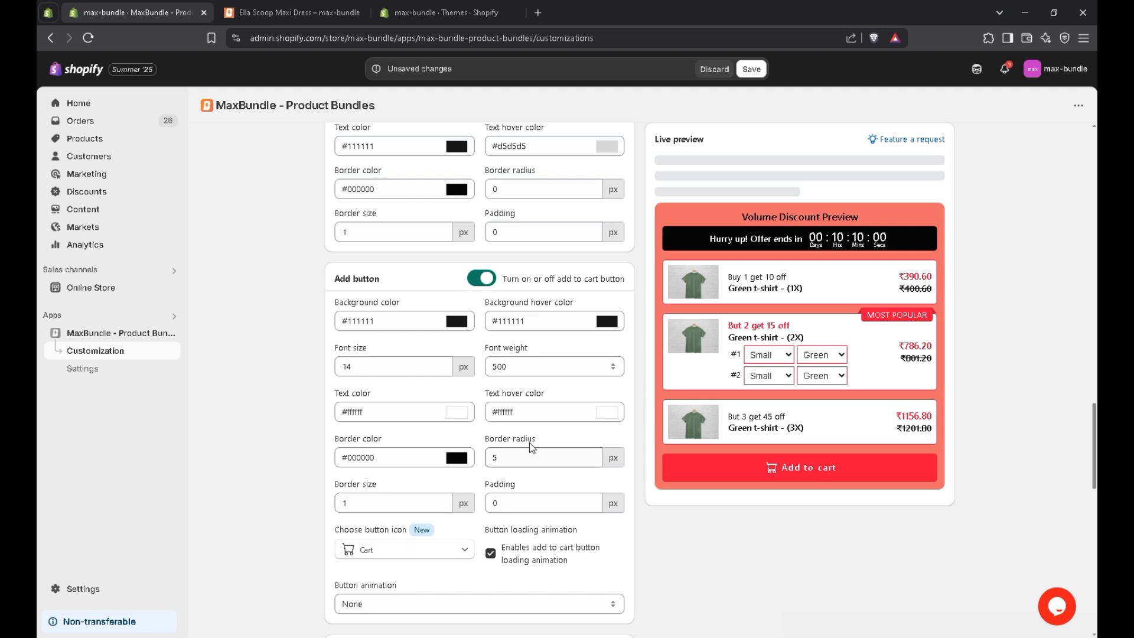
# Look over the font, countdown timer, notification and custom CSS settings, and save the customization.
pyautogui.scroll(-2, 532, 446)
pyautogui.scroll(1, 532, 446)
pyautogui.scroll(-4, 534, 445)
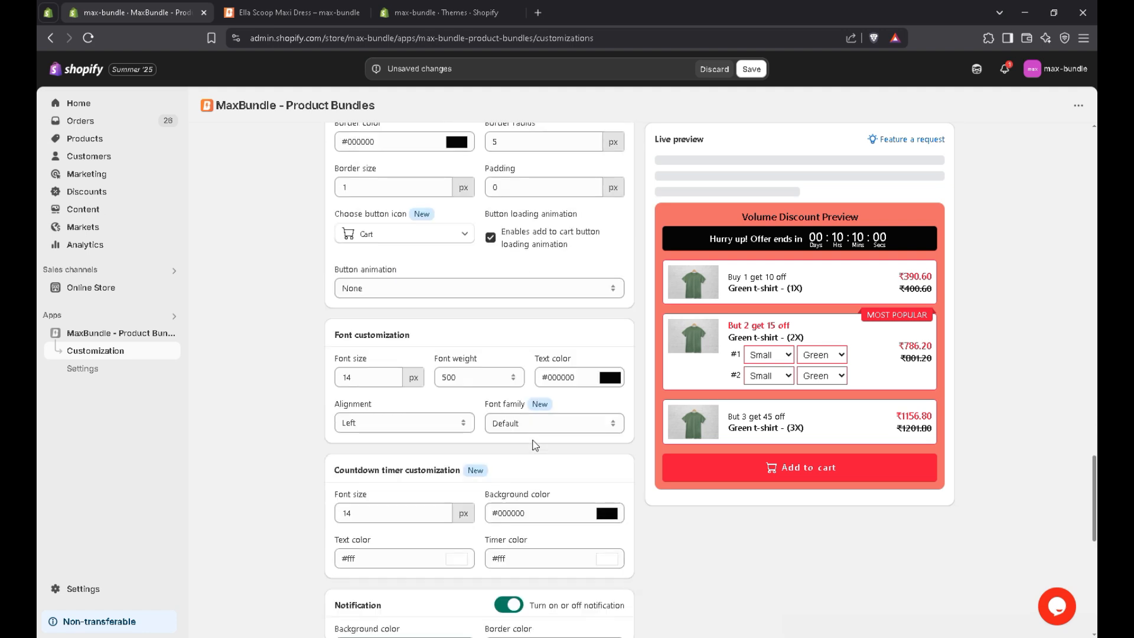
pyautogui.scroll(-1, 535, 445)
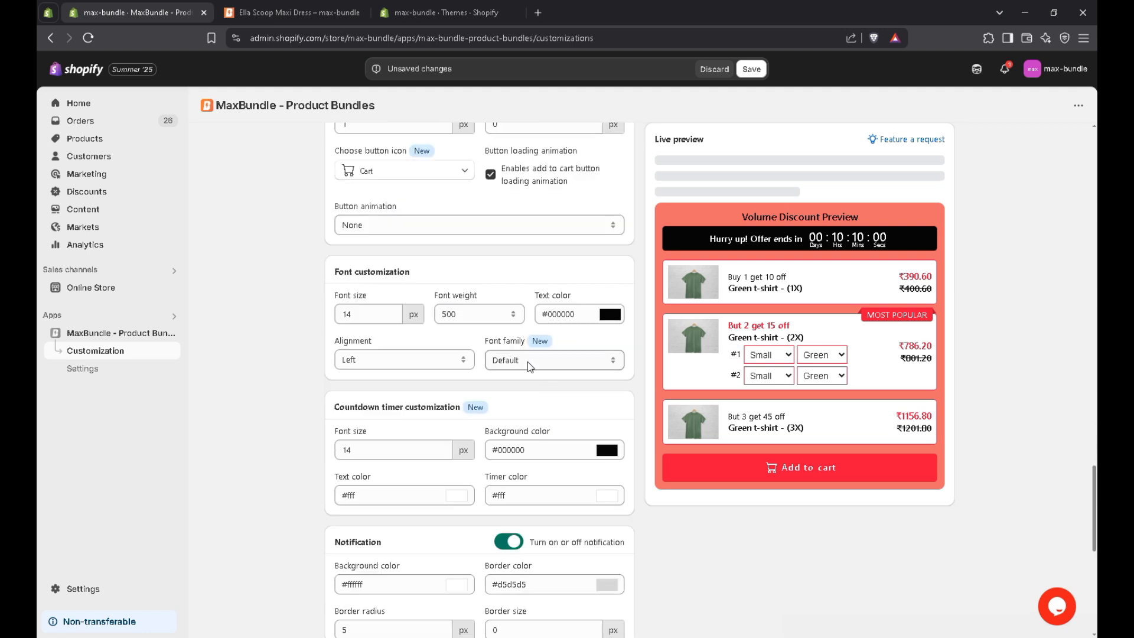
pyautogui.scroll(-2, 533, 365)
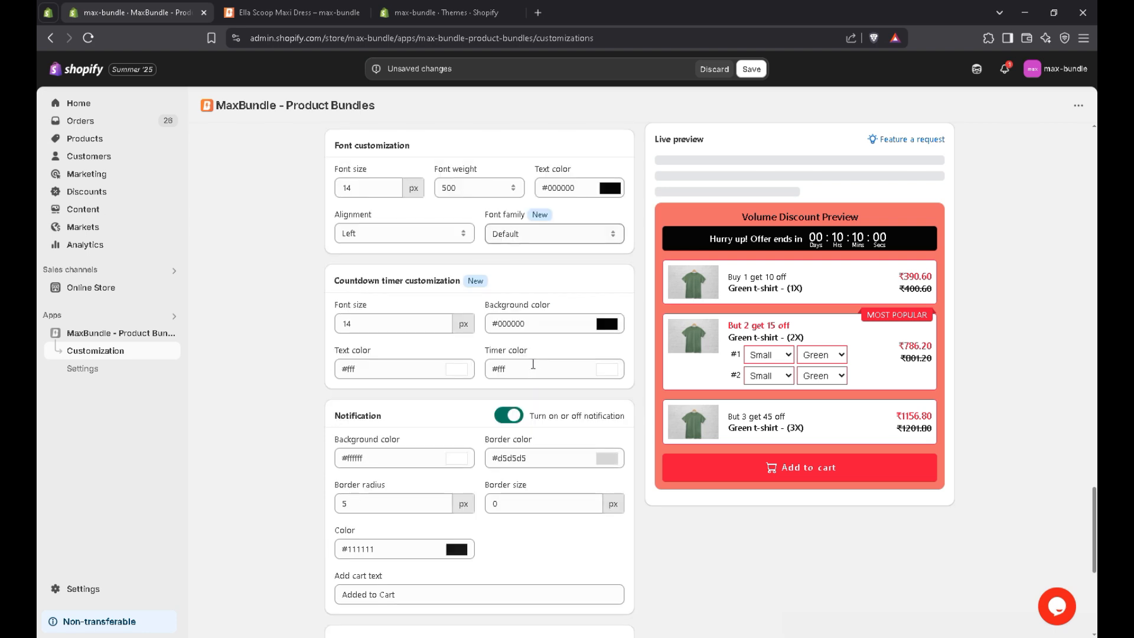
pyautogui.scroll(-5, 1079, 499)
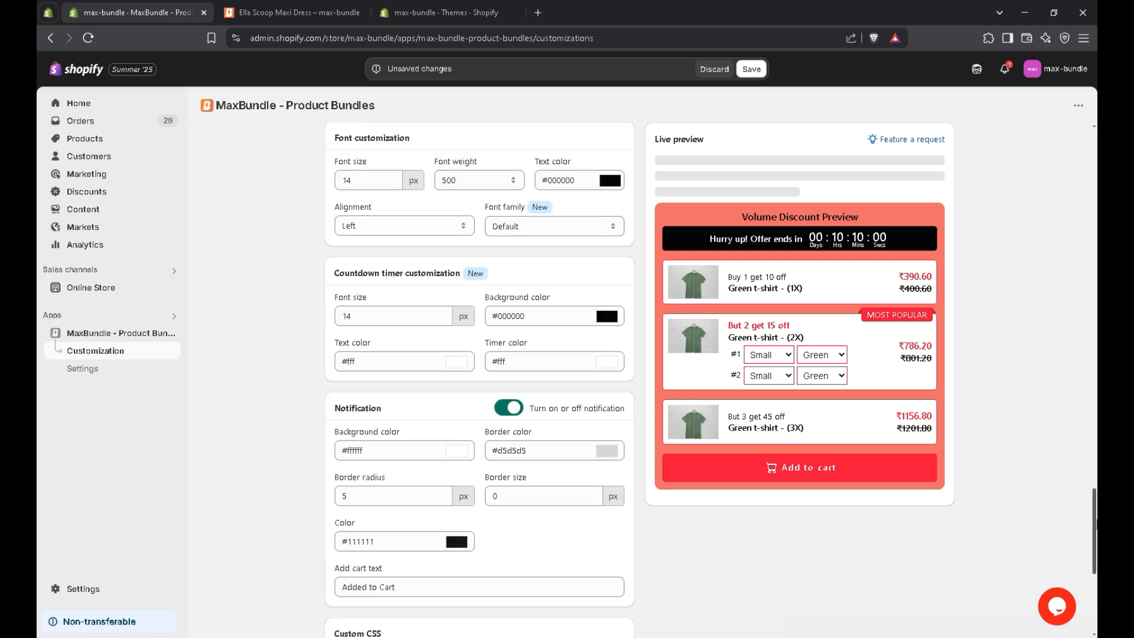
pyautogui.click(945, 560)
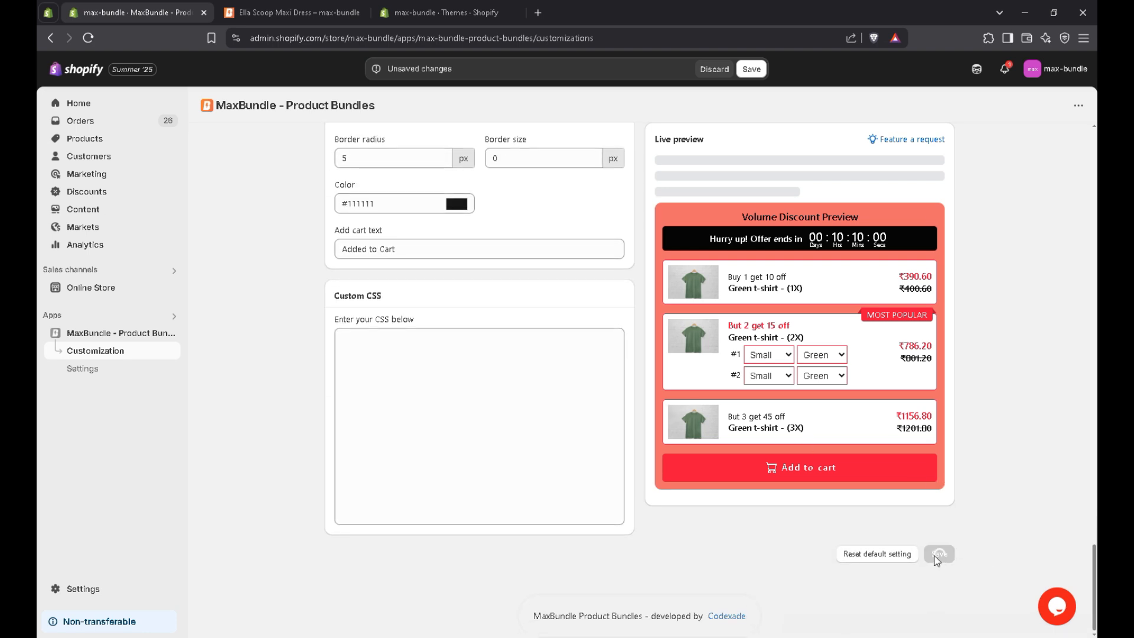
# View the restyled widget on the storefront product page and add the Buy 3, get 20% OFF bundle to the cart.
pyautogui.click(269, 6)
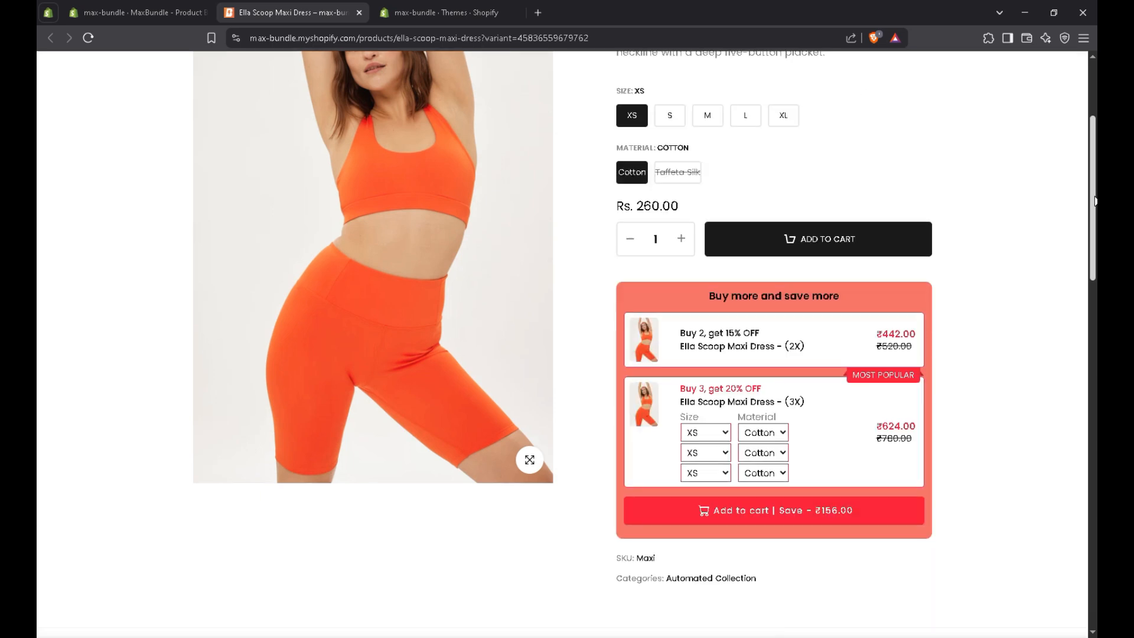
pyautogui.scroll(-5, 778, 266)
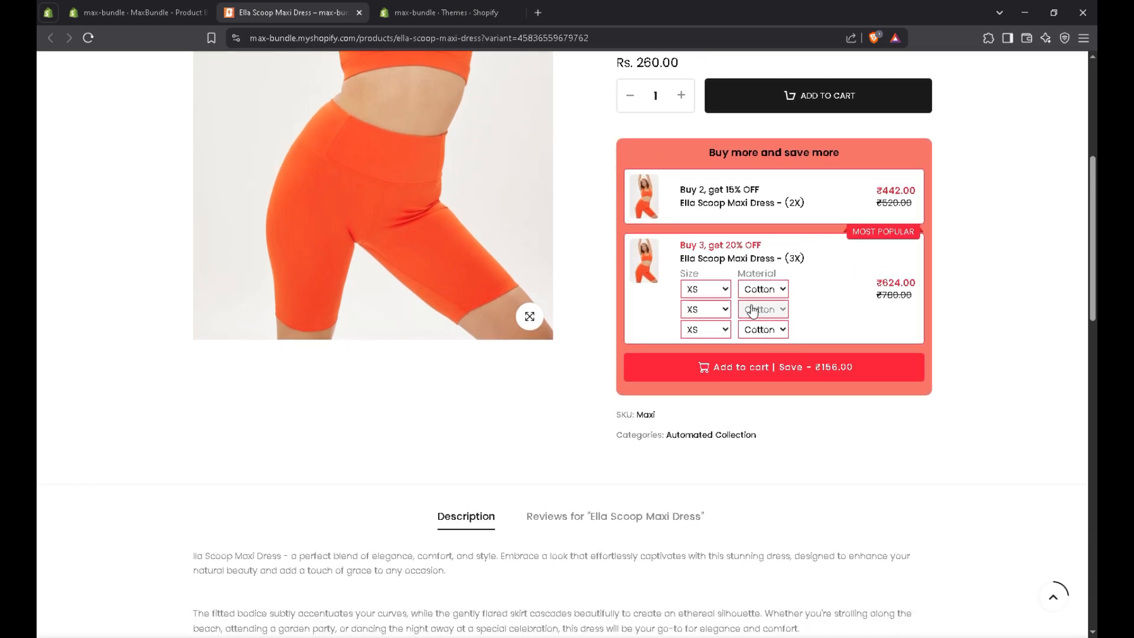
pyautogui.click(787, 368)
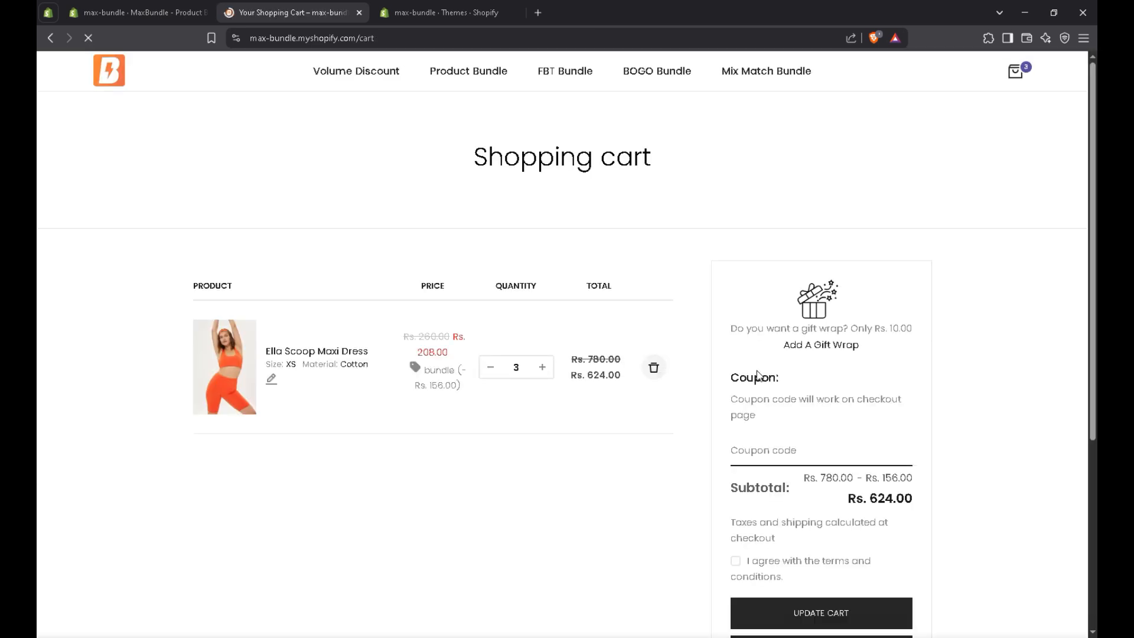
# Check the discounted bundle in the shopping cart and reopen the Ella Scoop Maxi Dress product page.
pyautogui.scroll(-1, 709, 371)
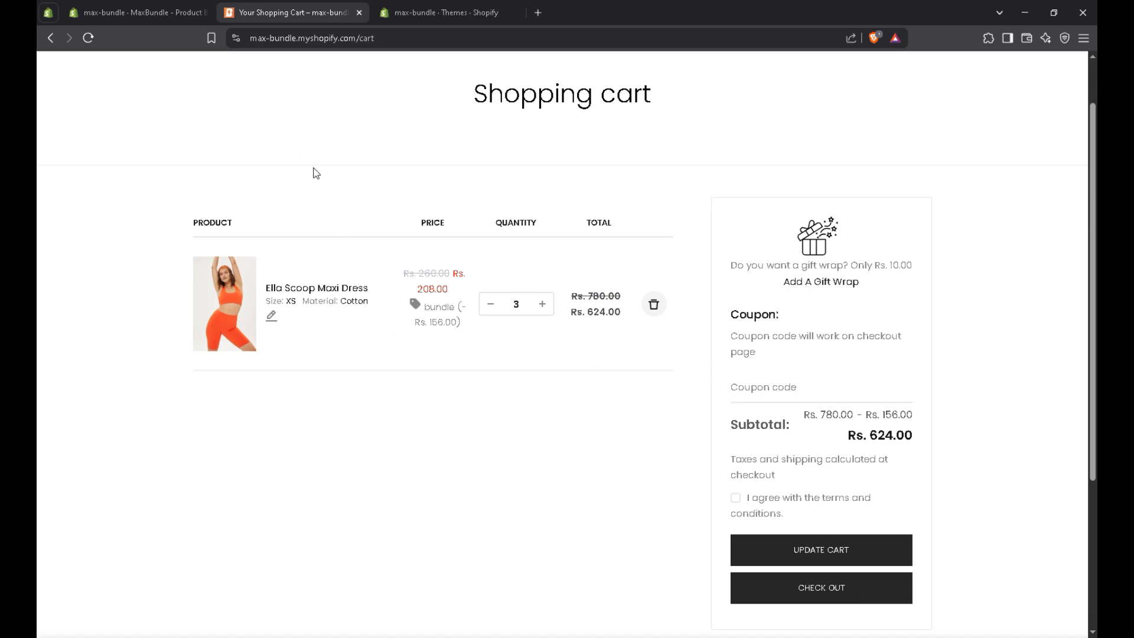
pyautogui.click(382, 294)
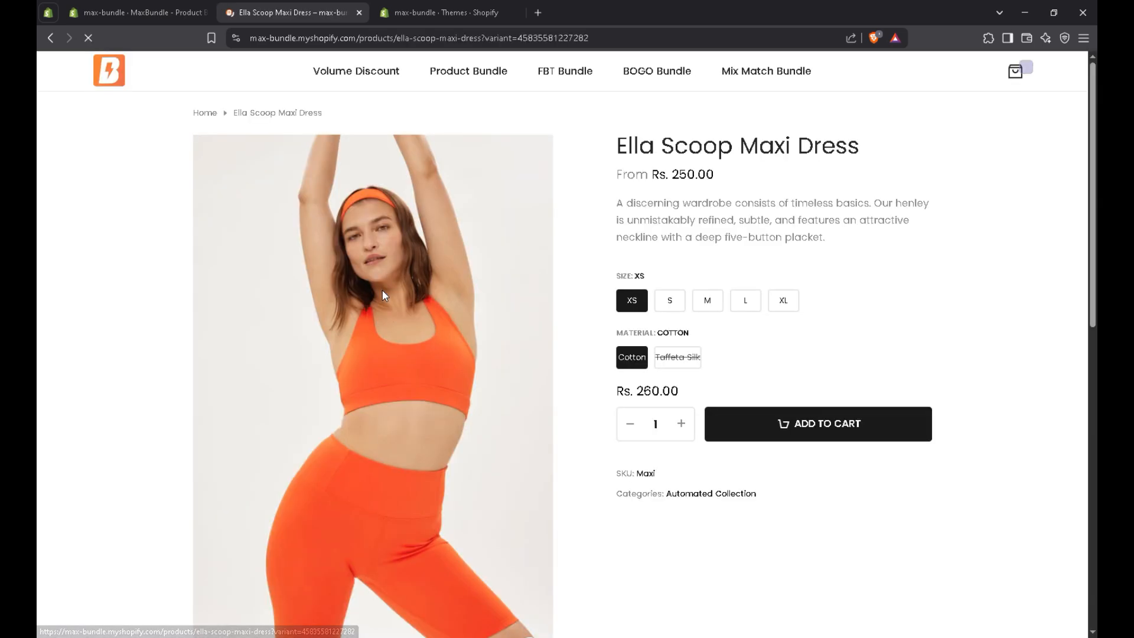
pyautogui.scroll(-1, 382, 294)
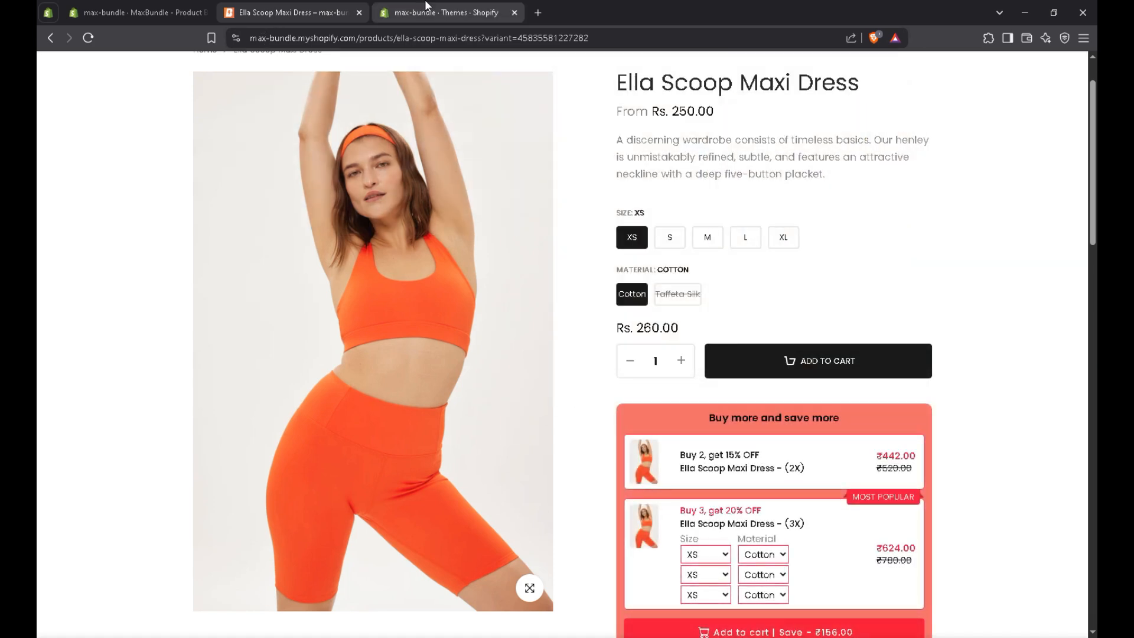
# Open the current theme, MaxBundle-Nitro-Theme, in the Shopify theme editor.
pyautogui.click(426, 5)
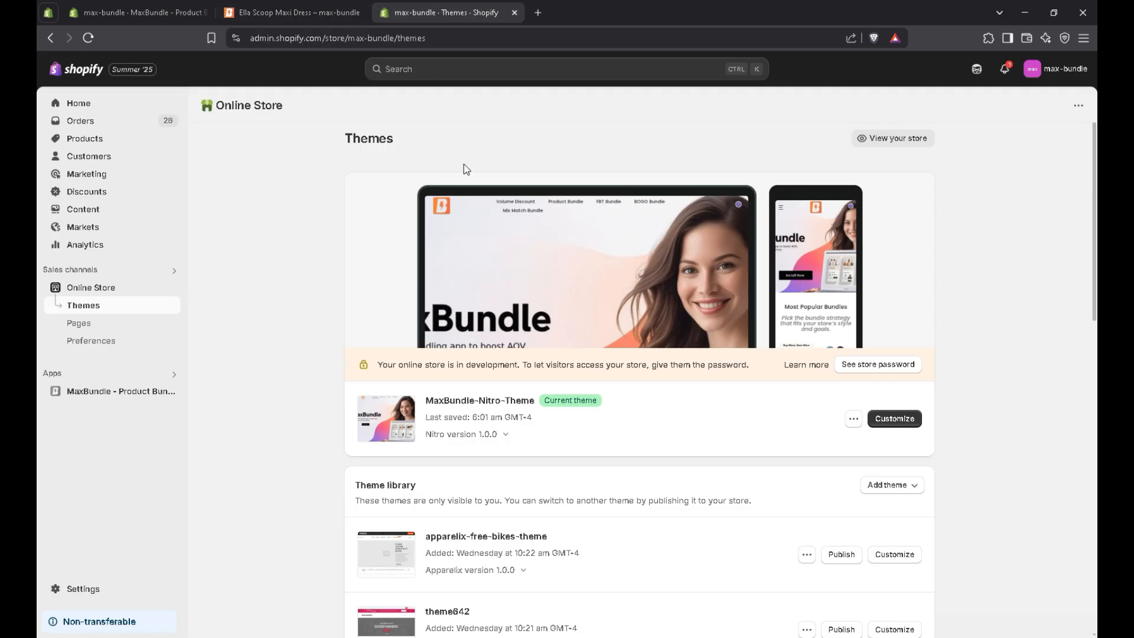
pyautogui.scroll(-2, 463, 165)
pyautogui.click(902, 295)
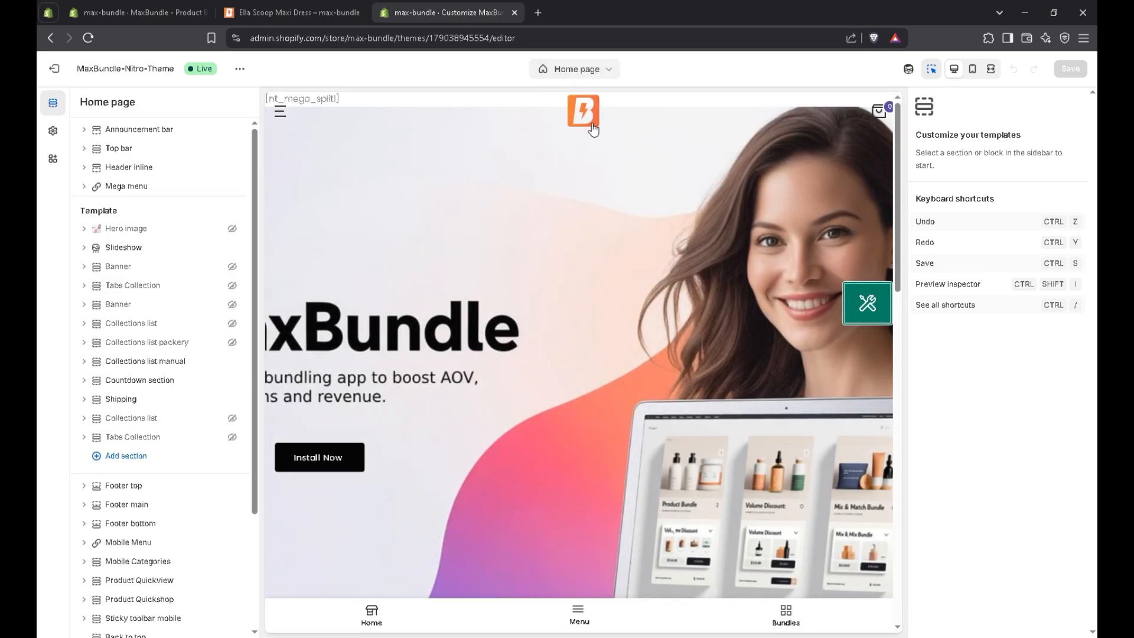
# Switch the theme editor to the Default product template.
pyautogui.click(577, 69)
pyautogui.click(544, 142)
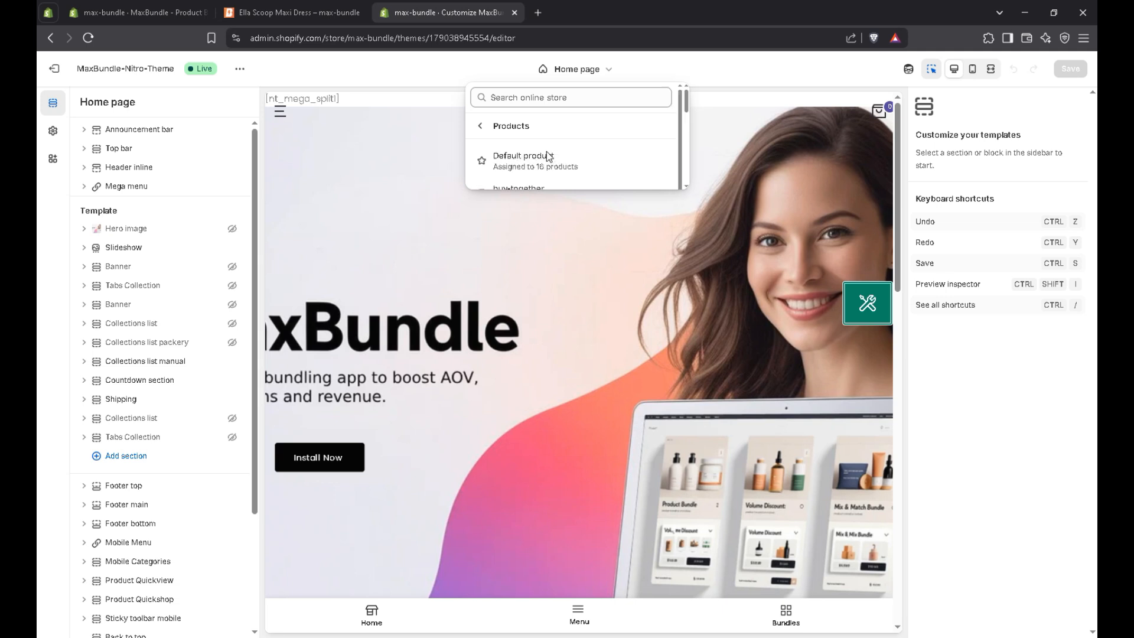
pyautogui.click(547, 162)
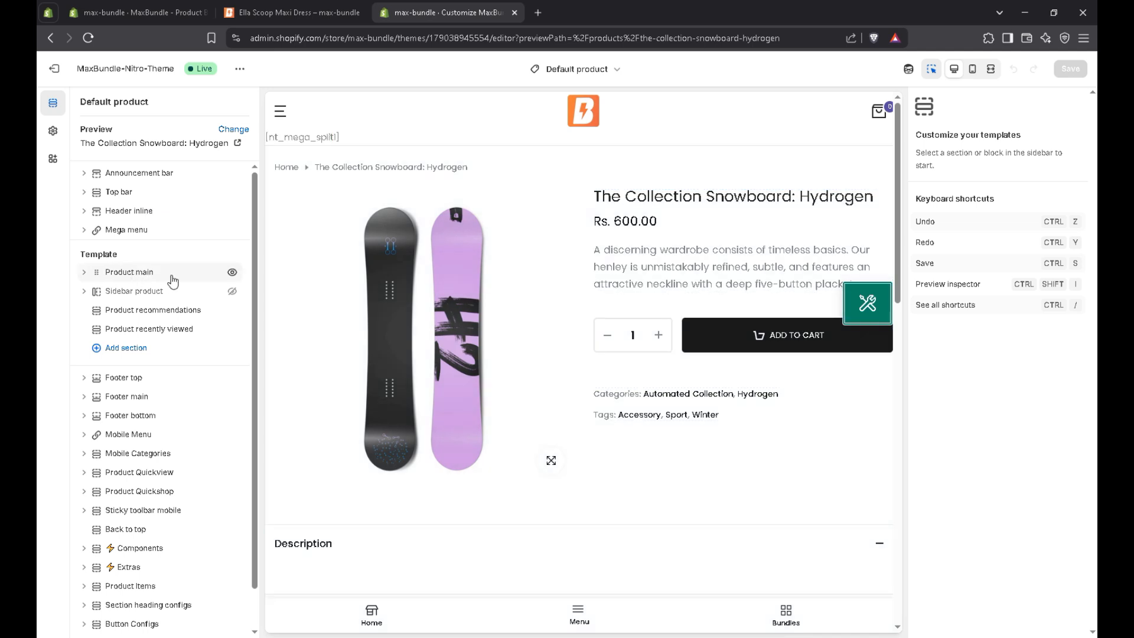
# Add MaxBundle's Volume Bundle app block between the product description and product form in the Product main section.
pyautogui.click(171, 275)
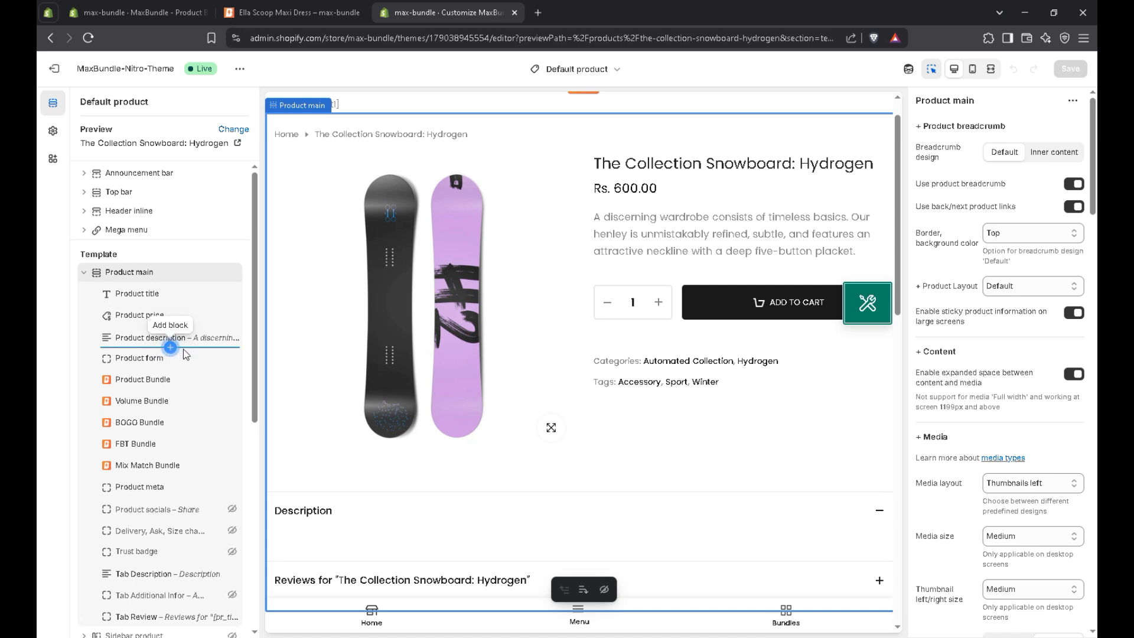
pyautogui.click(185, 352)
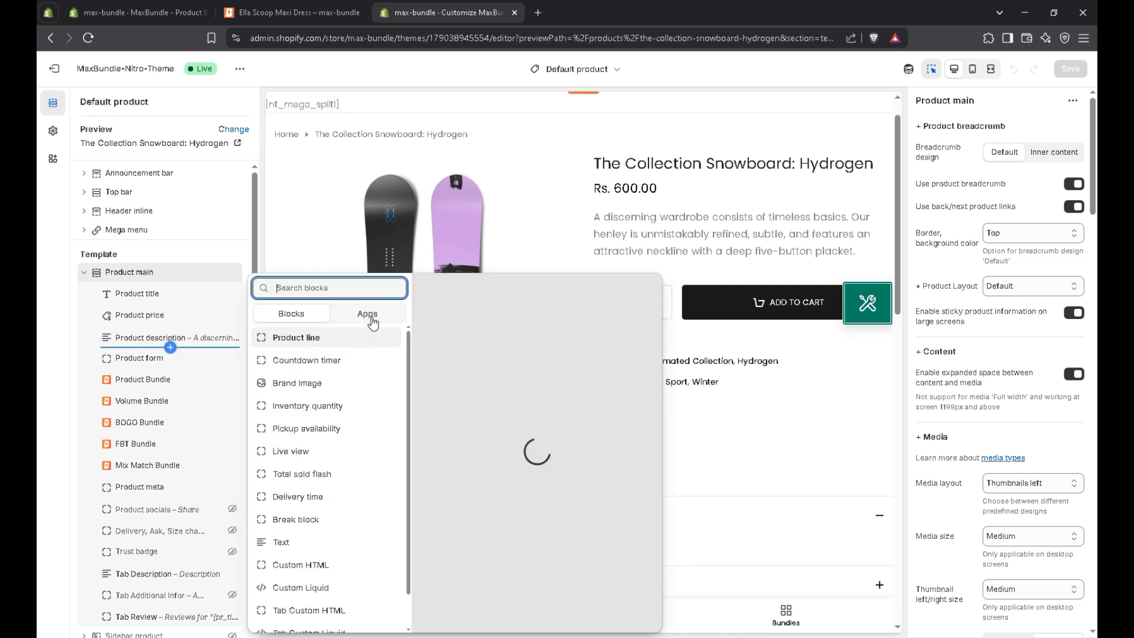
pyautogui.click(371, 318)
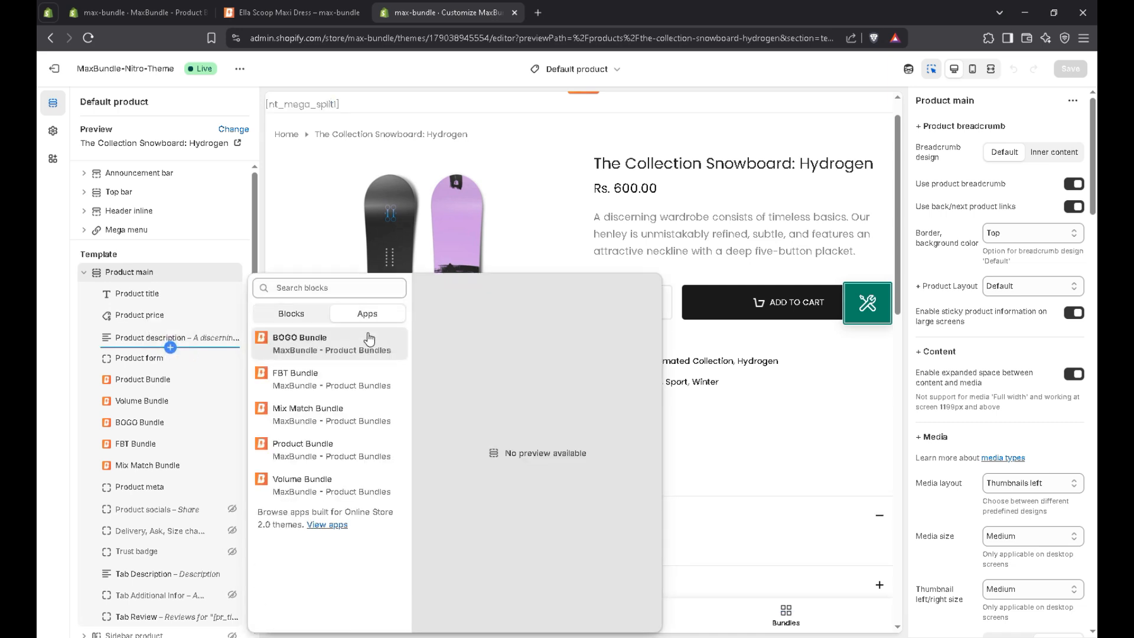
pyautogui.click(289, 479)
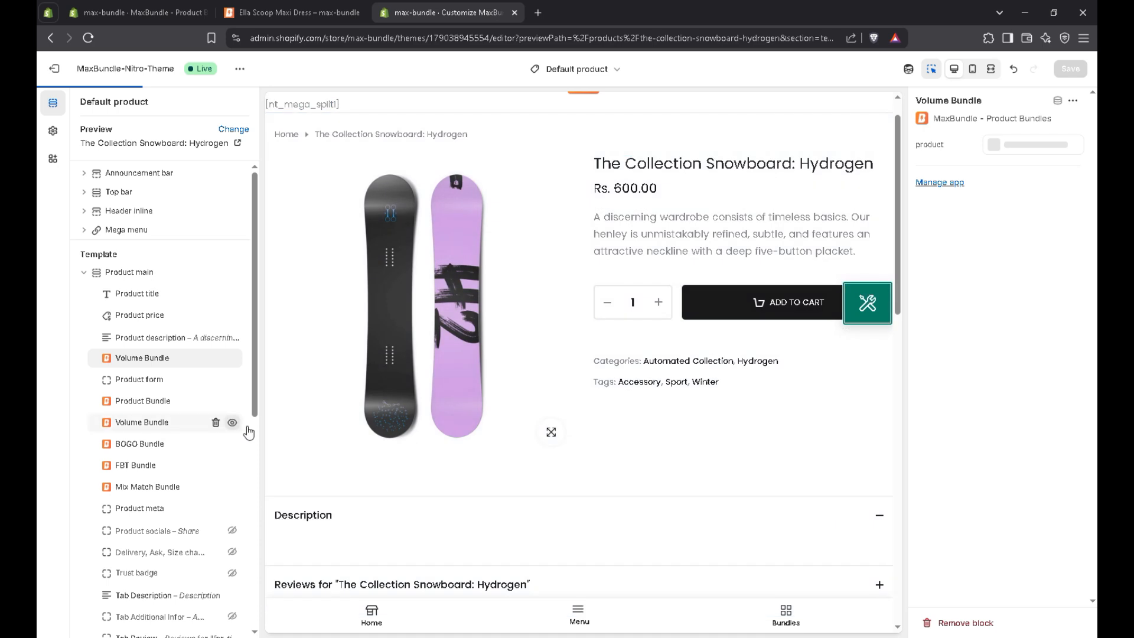
# Hide the original Volume Bundle block below Product Bundle and save the theme.
pyautogui.click(232, 423)
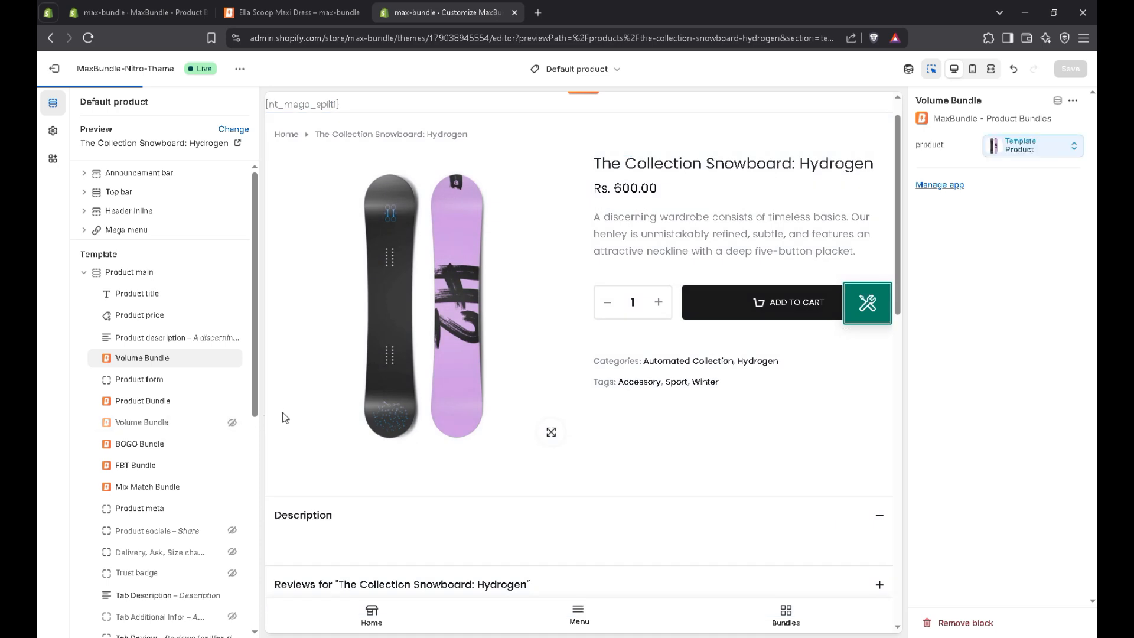
pyautogui.click(1070, 69)
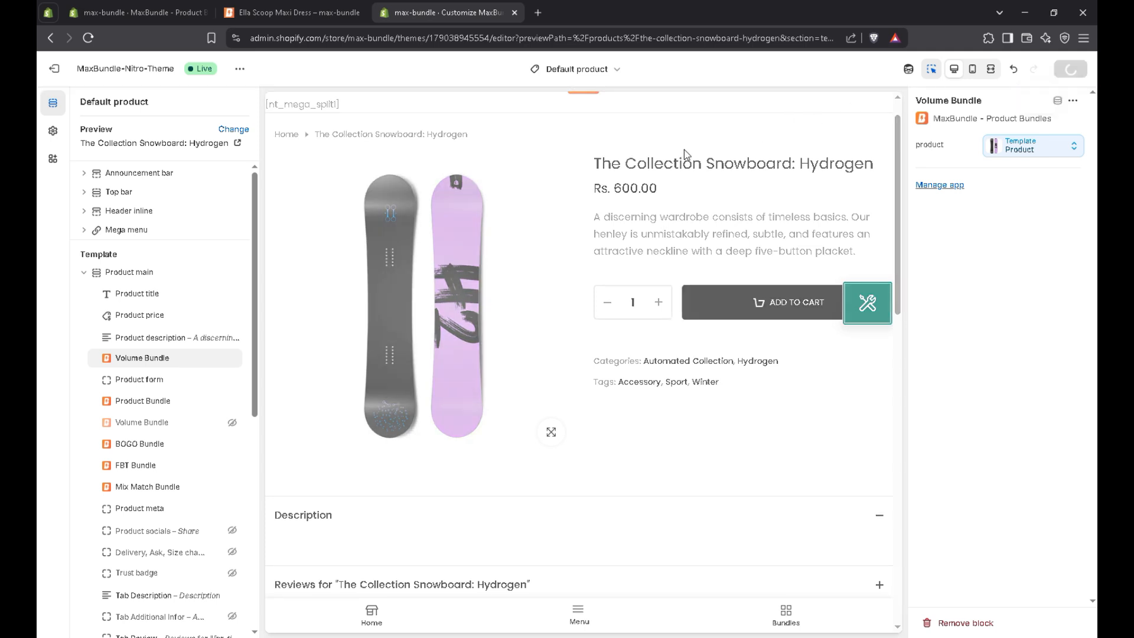
# View the repositioned volume discount widget on the Ella Scoop Maxi Dress storefront page.
pyautogui.click(303, 11)
pyautogui.click(624, 286)
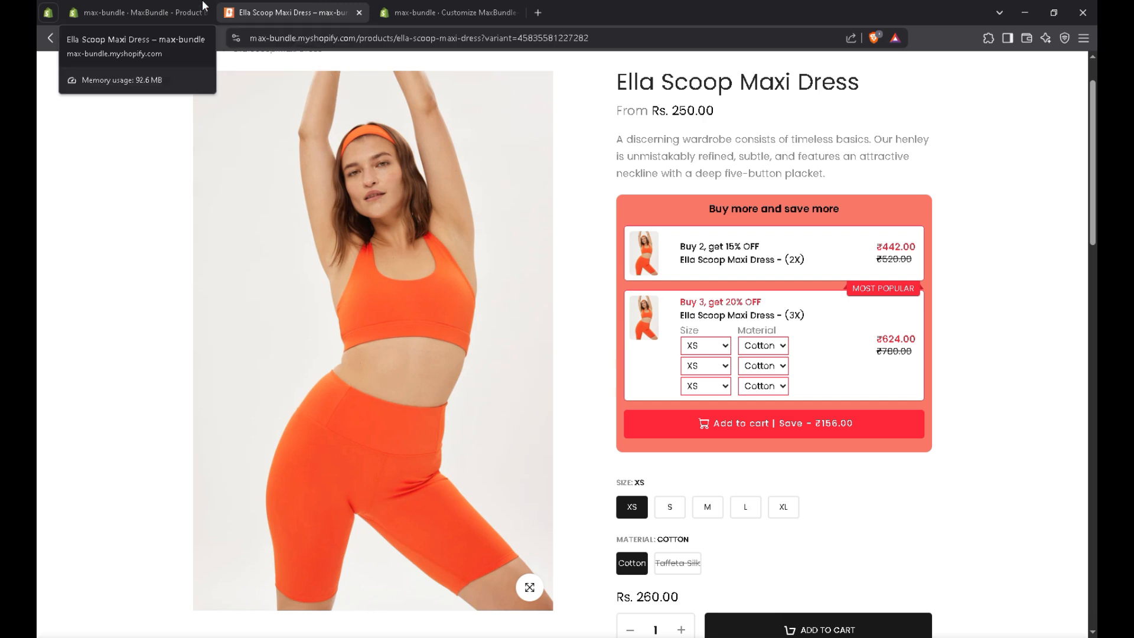
# Return to the MaxBundle app and open its settings by way of the bundle list.
pyautogui.click(136, 13)
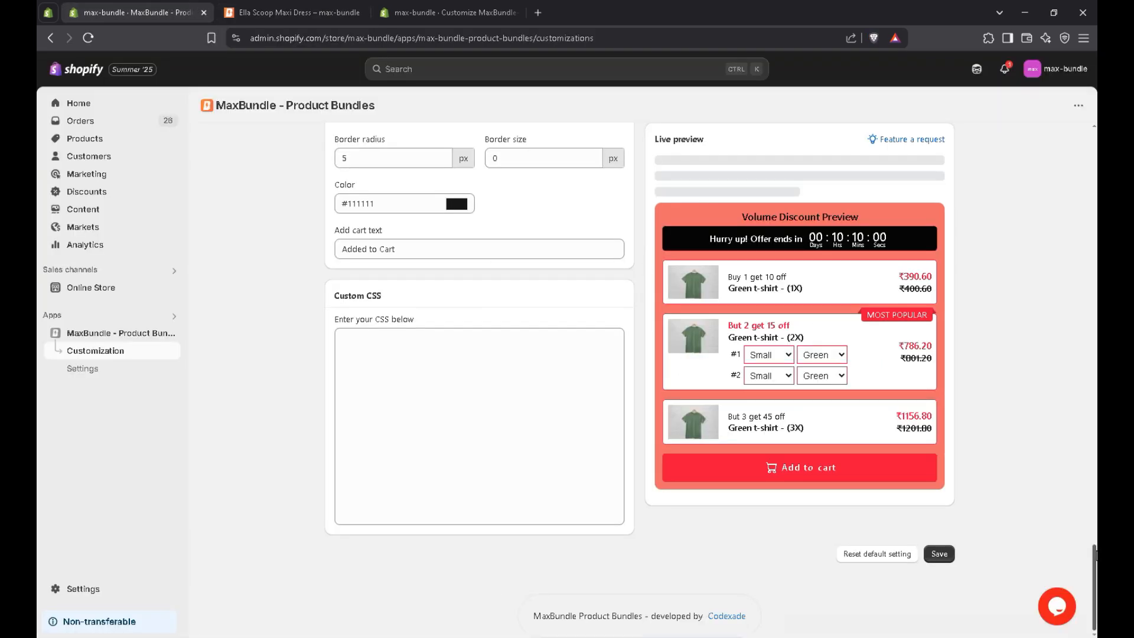
pyautogui.click(334, 148)
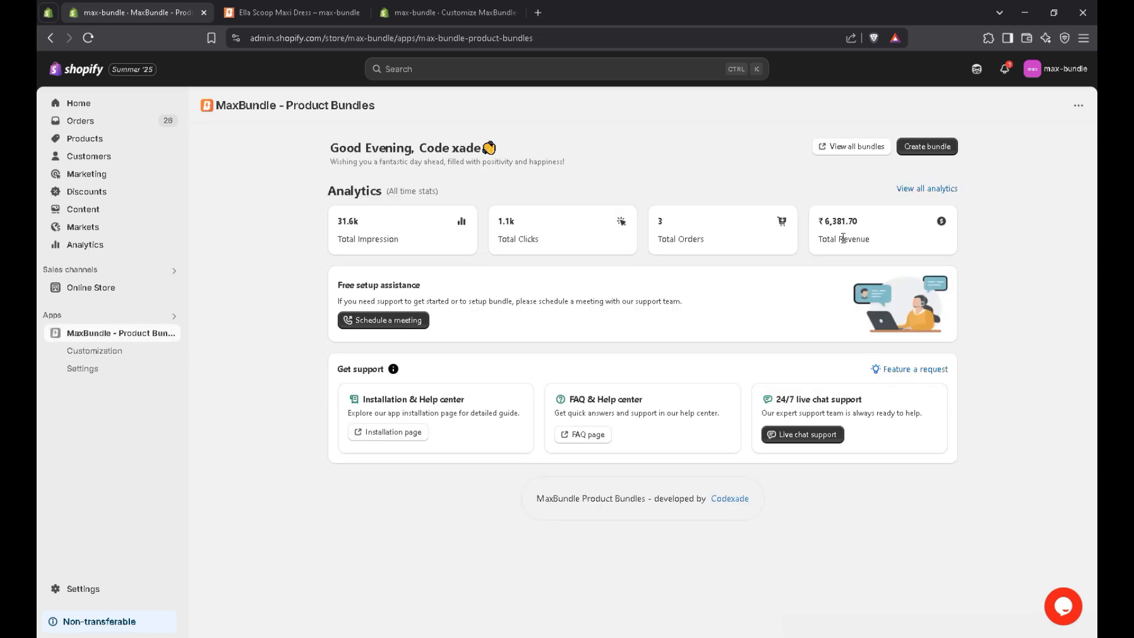
pyautogui.click(855, 150)
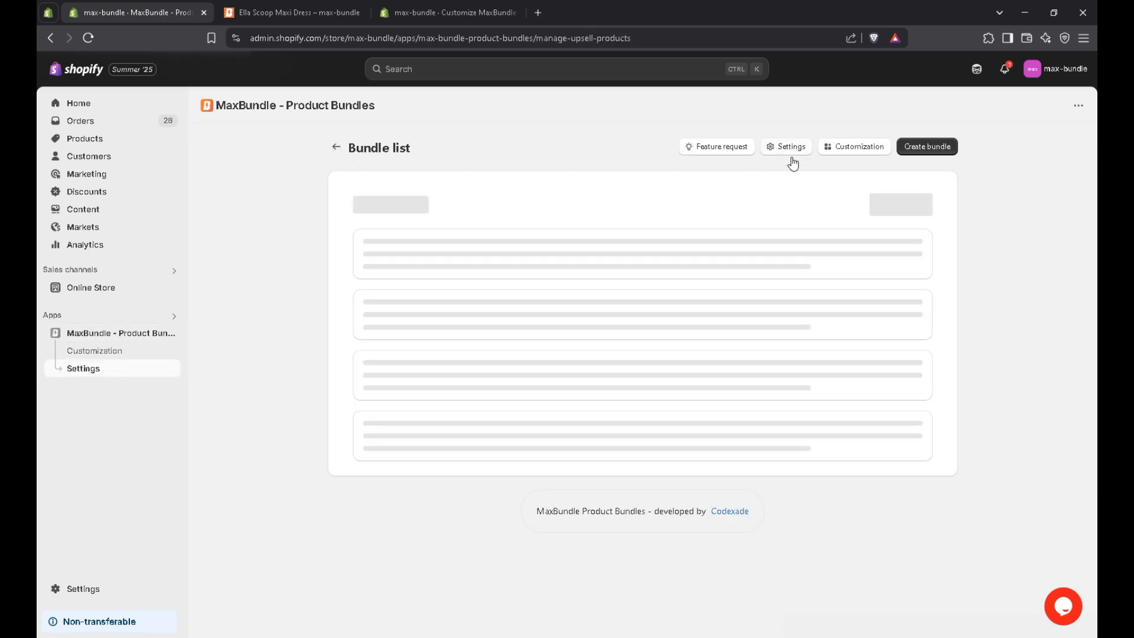
pyautogui.click(788, 149)
# Look over the general settings for discount code label, add to cart action, discount combination, product sync and out of stock message.
pyautogui.scroll(-1, 591, 230)
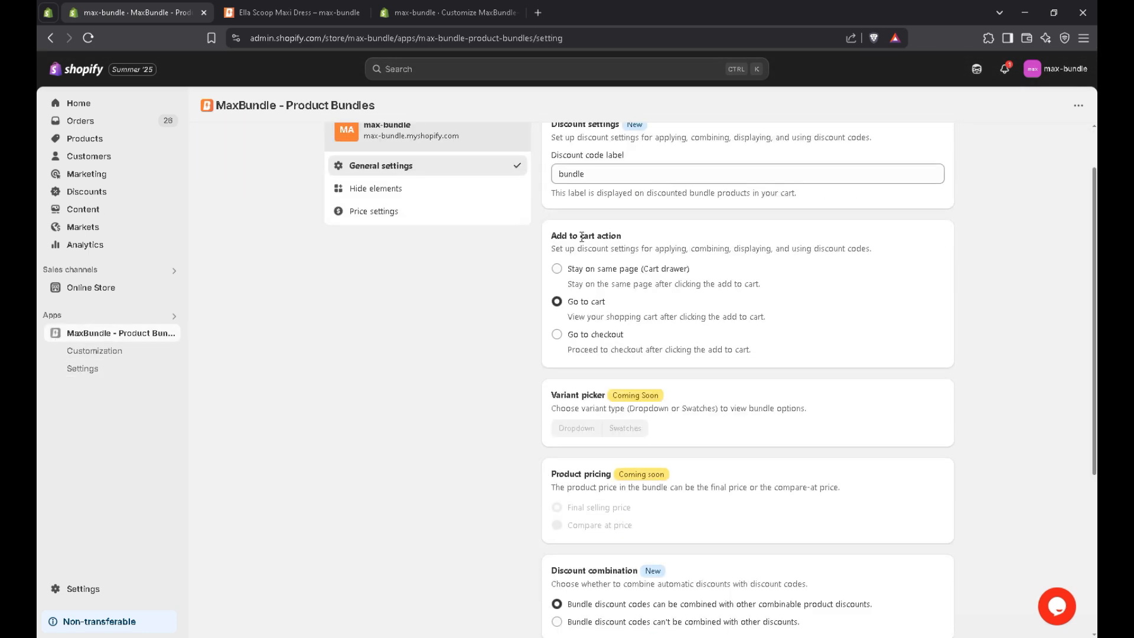
pyautogui.moveTo(585, 175); pyautogui.dragTo(567, 178)
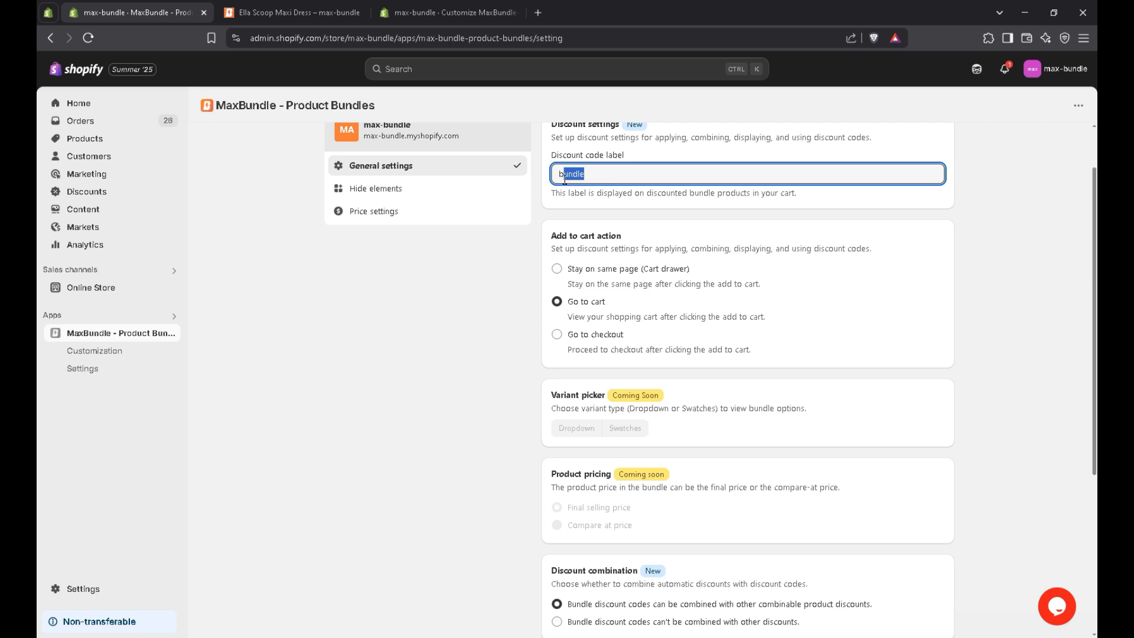
pyautogui.click(596, 175)
pyautogui.scroll(-3, 1095, 387)
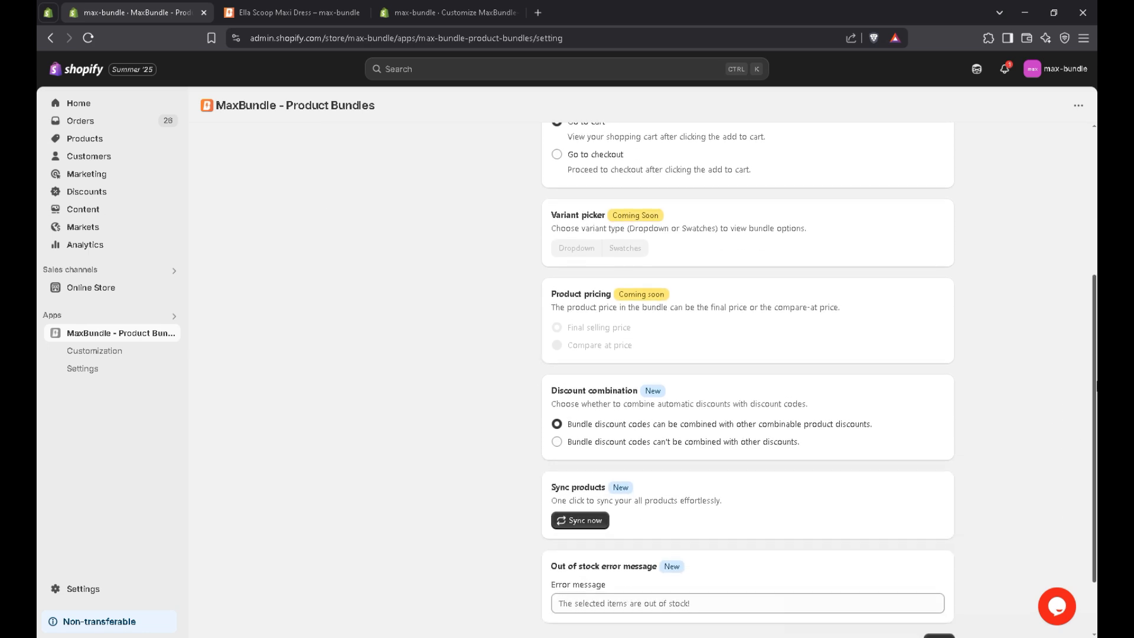
pyautogui.scroll(-2, 1096, 387)
pyautogui.click(608, 531)
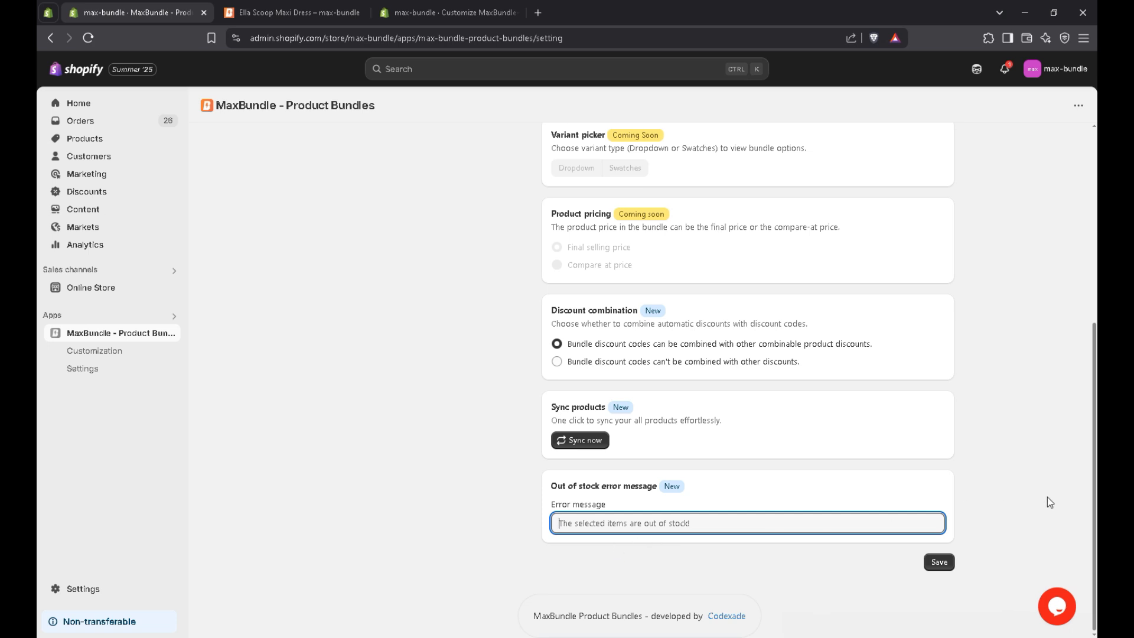
pyautogui.moveTo(1094, 517); pyautogui.dragTo(1095, 325)
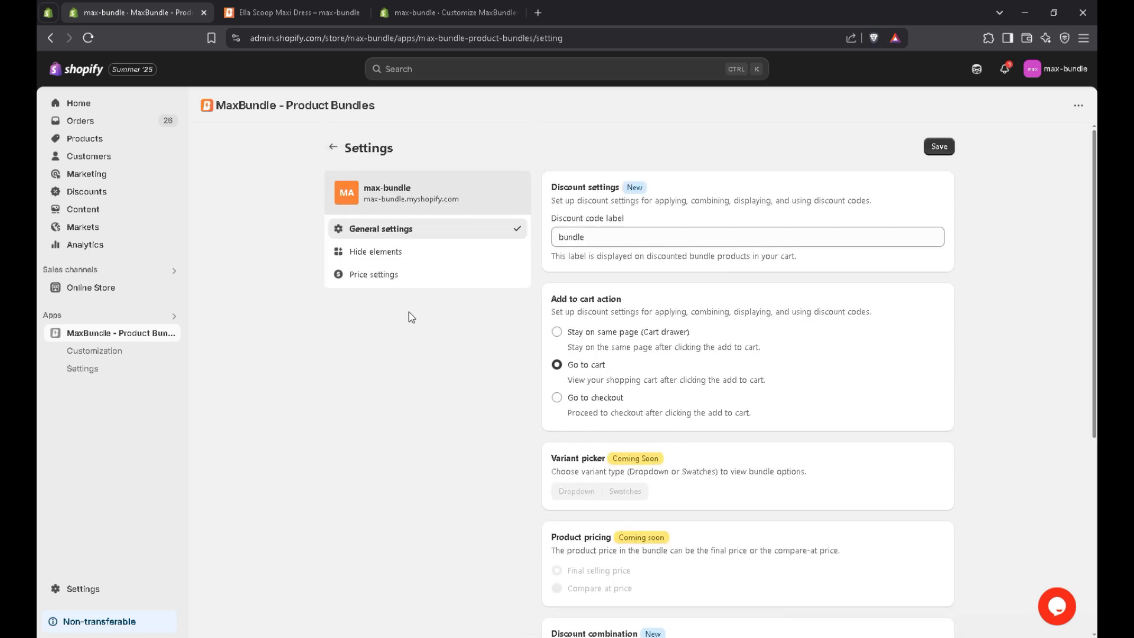
# Look over the hide elements and price settings, try the remove decimals option, restore Default, and leave the page.
pyautogui.click(390, 262)
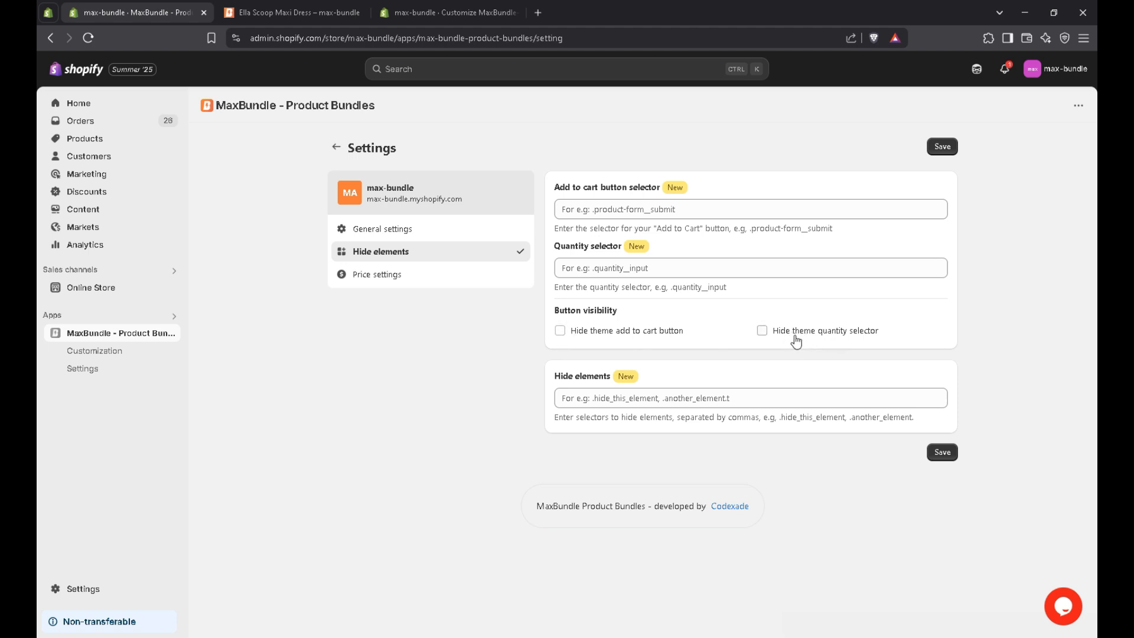
pyautogui.click(384, 278)
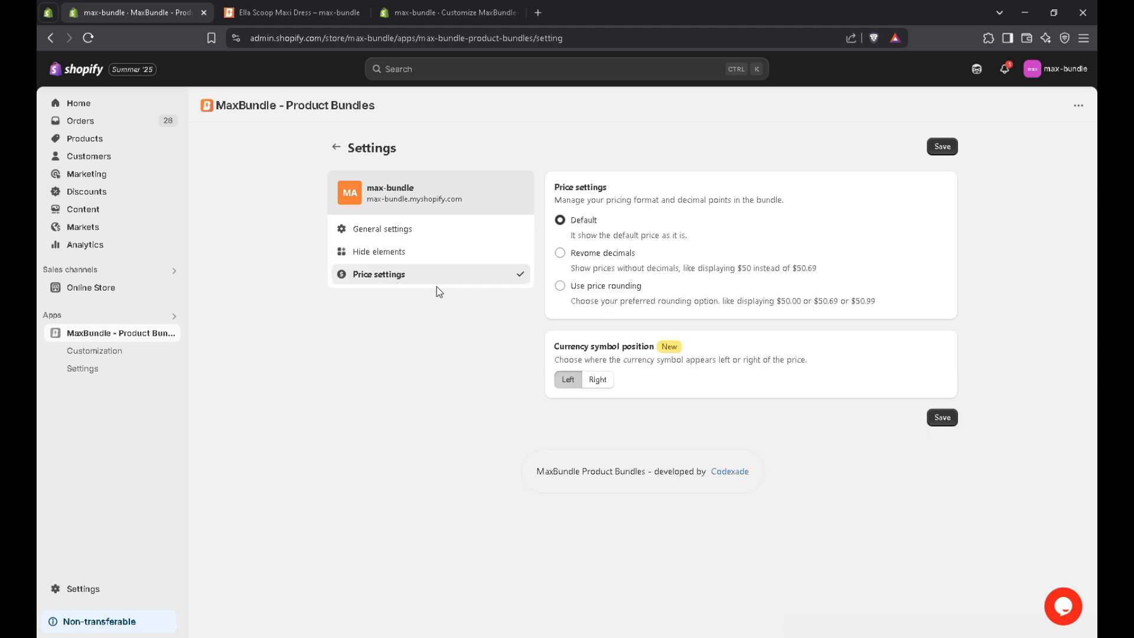
pyautogui.click(583, 257)
pyautogui.click(581, 227)
pyautogui.click(336, 147)
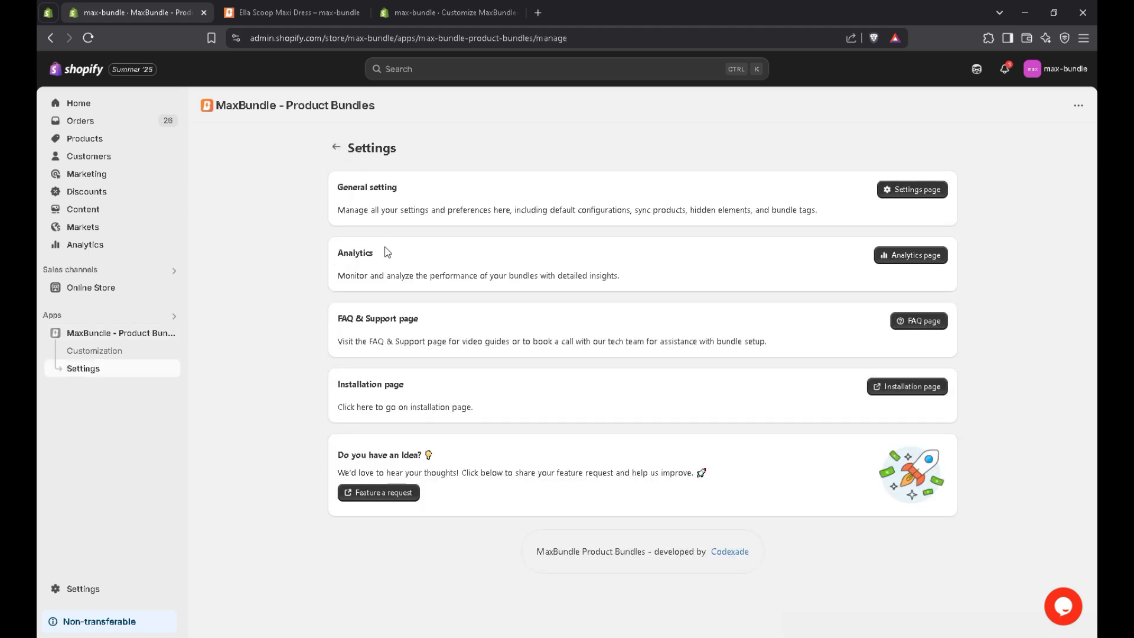
# Open the installation page and read the default installation steps for the app embed and app block.
pyautogui.click(895, 388)
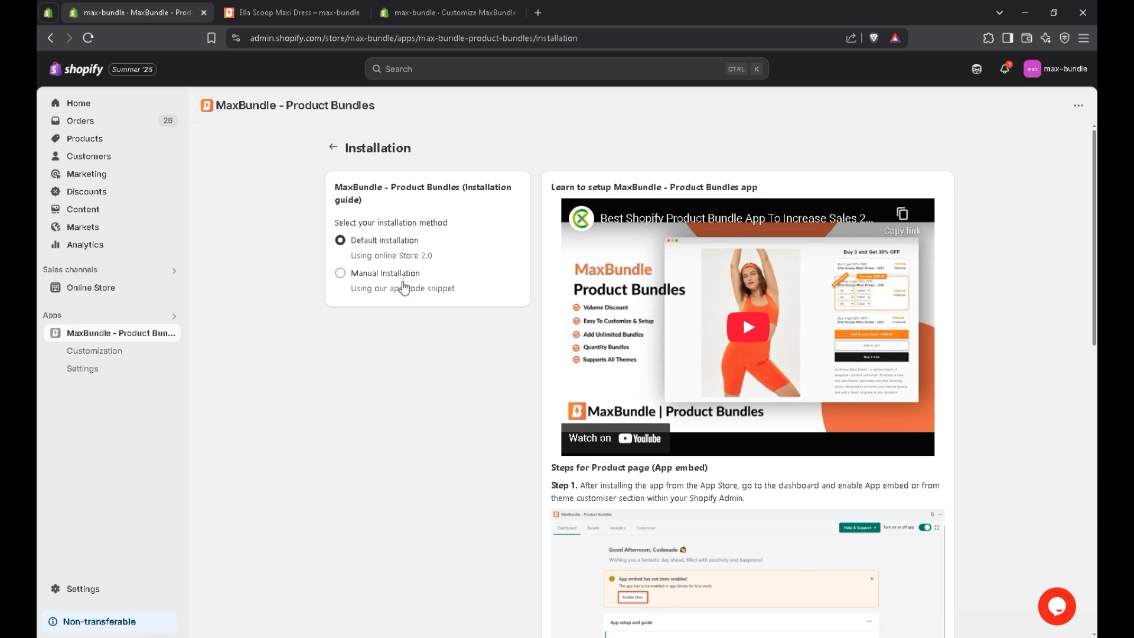
pyautogui.scroll(-4, 746, 322)
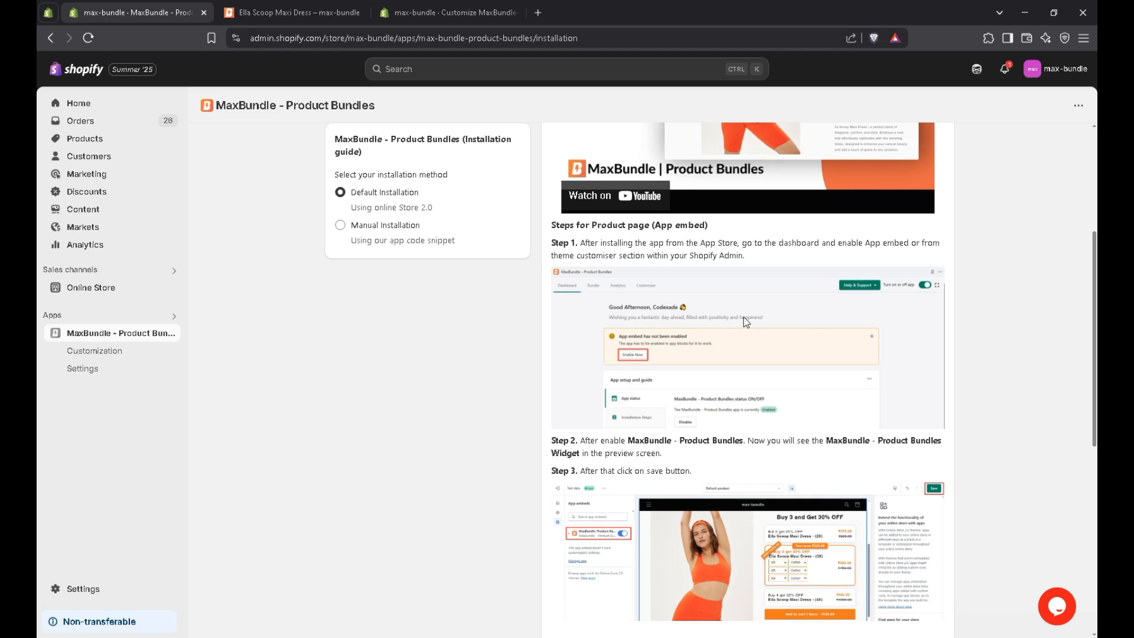
pyautogui.scroll(-3, 1081, 391)
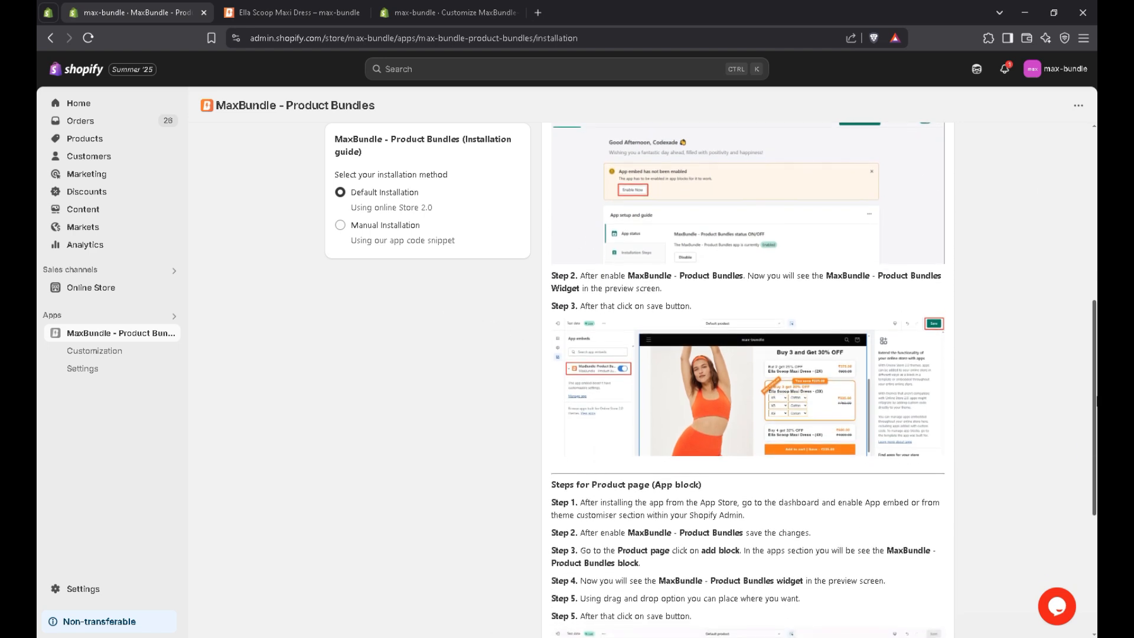
pyautogui.scroll(-1, 1014, 395)
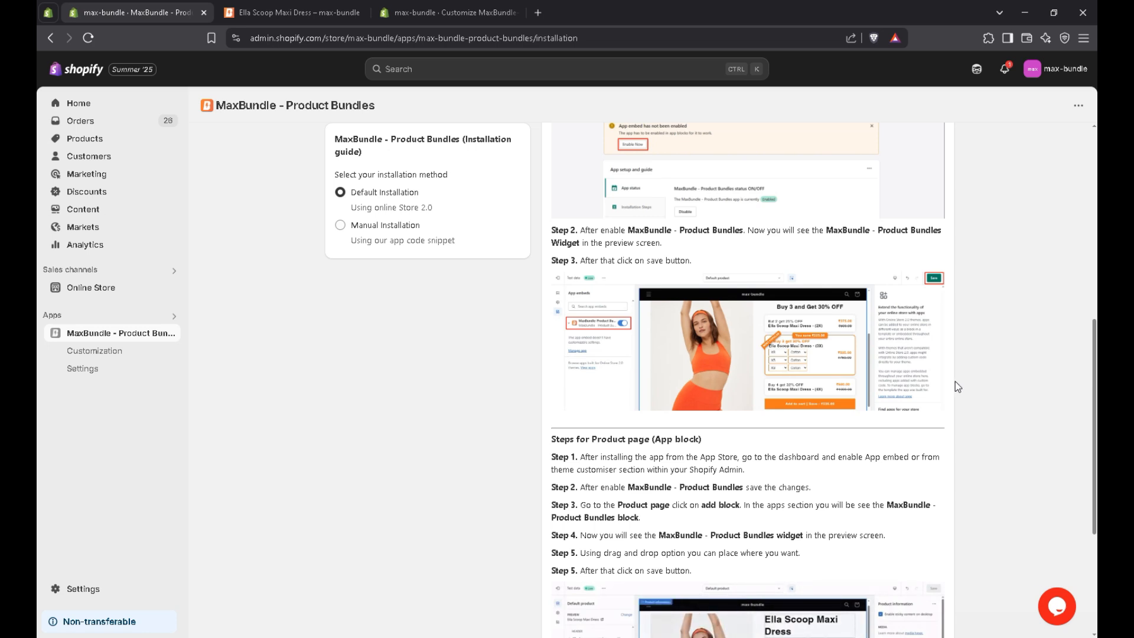
# Choose Manual Installation, copy the Volume Bundle HTML div snippet, read where to paste it, and leave the installation guide.
pyautogui.click(341, 225)
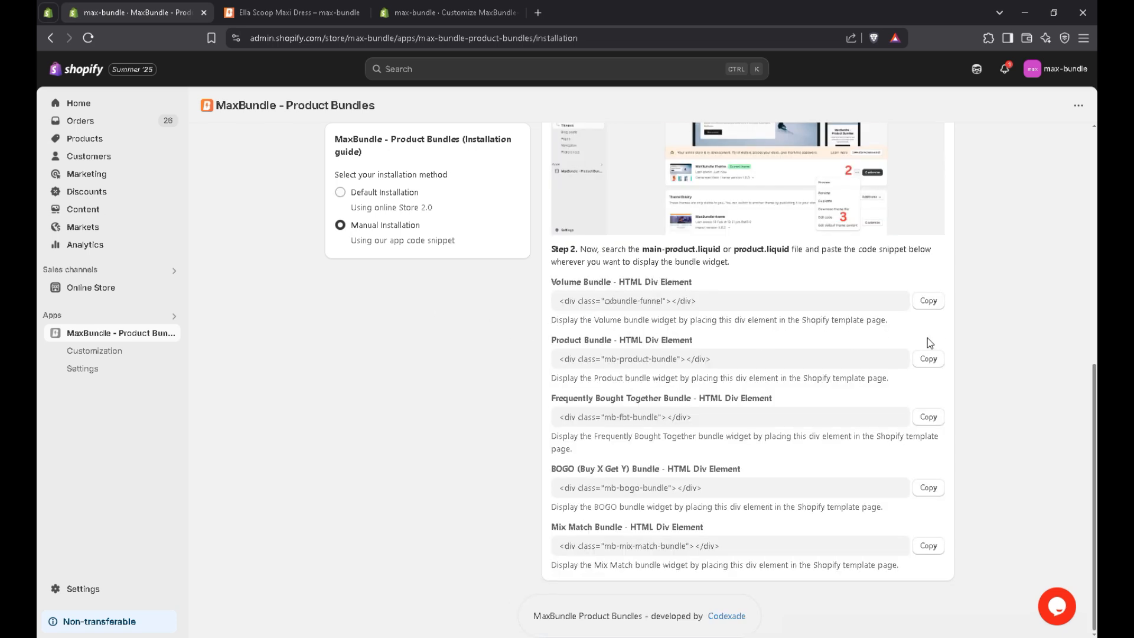
pyautogui.click(929, 303)
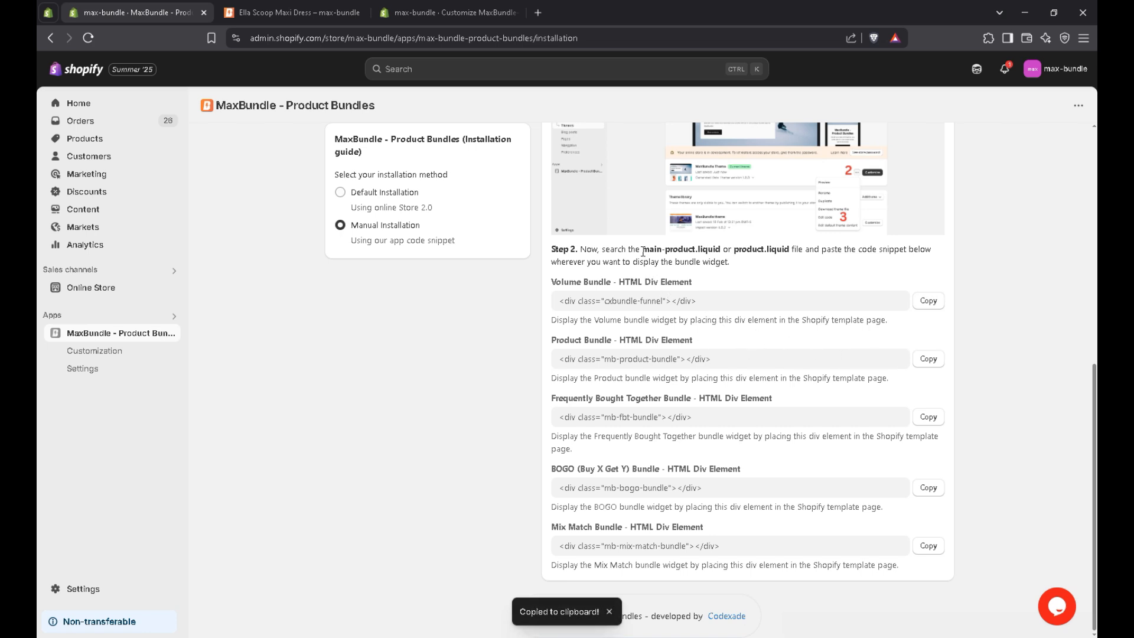
pyautogui.moveTo(643, 251); pyautogui.dragTo(699, 251)
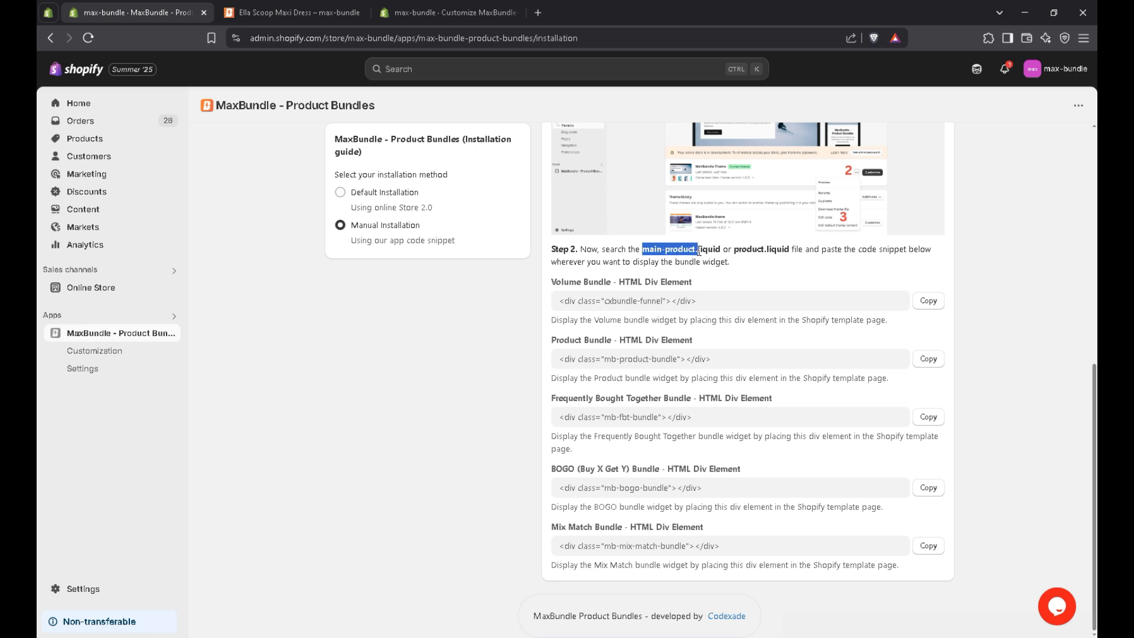
pyautogui.click(728, 276)
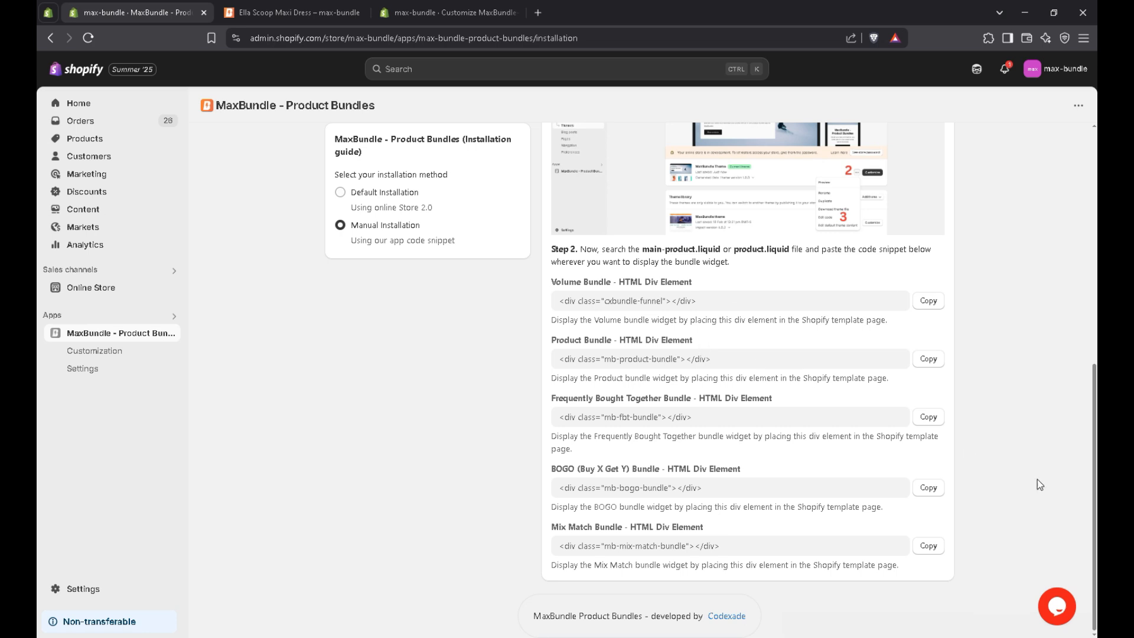
pyautogui.scroll(8, 1040, 484)
pyautogui.click(333, 146)
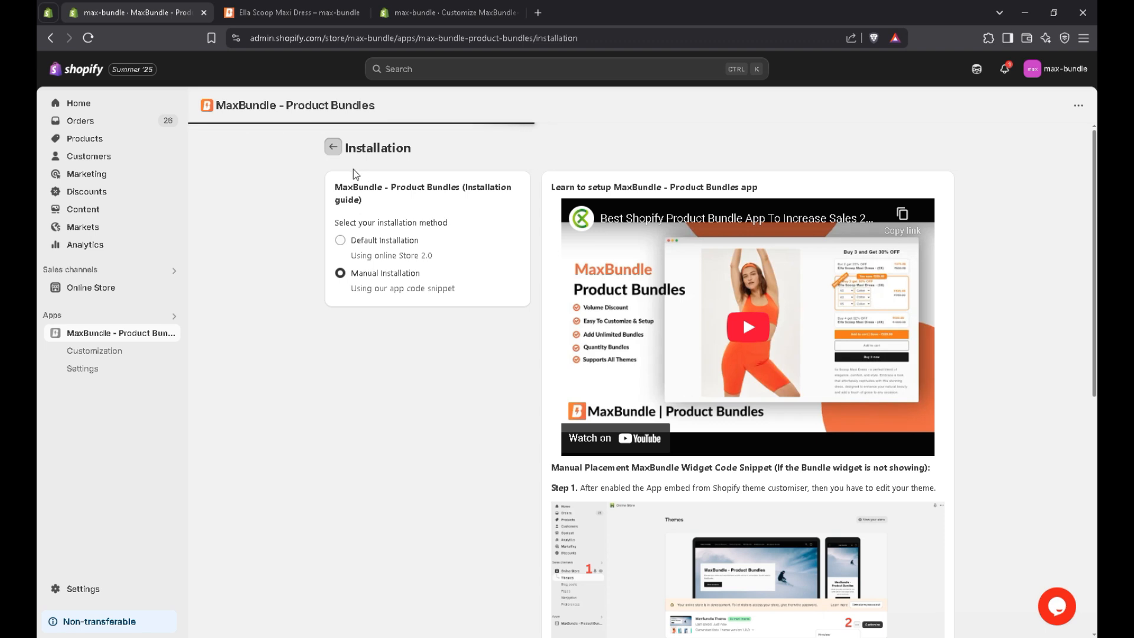